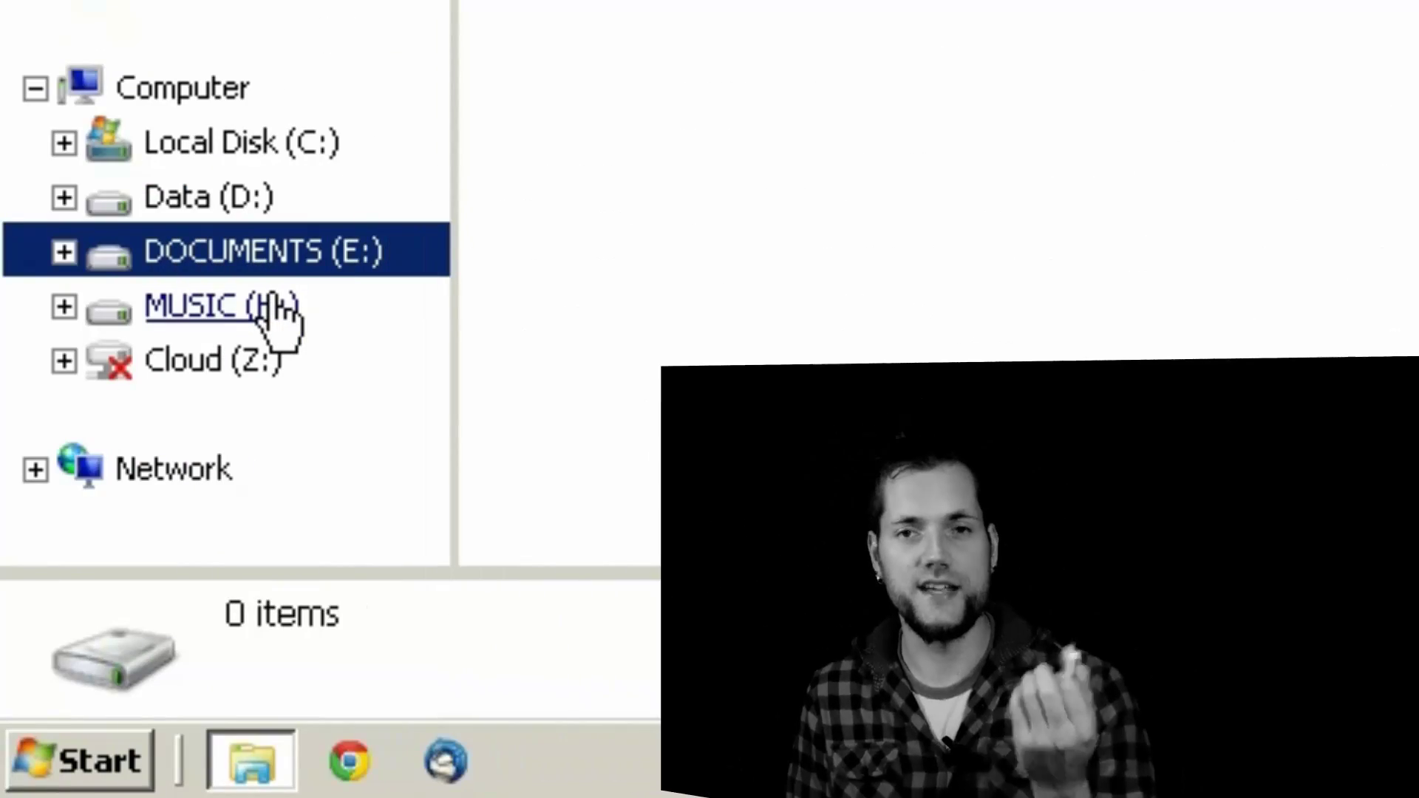
# Select the MUSIC (H:) and DOCUMENTS (E:) drives in turn
pyautogui.click(275, 304)
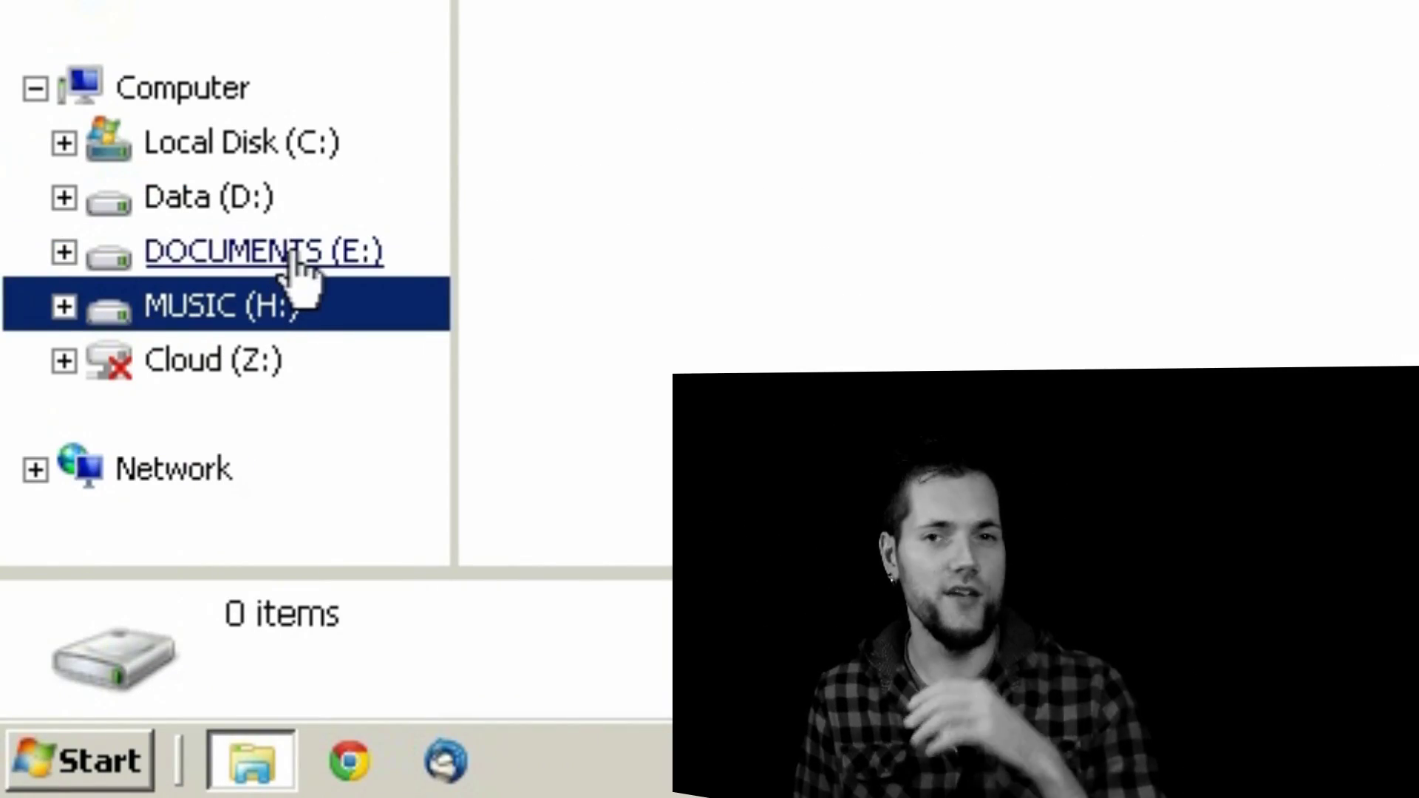
pyautogui.click(299, 255)
pyautogui.click(272, 303)
pyautogui.click(302, 253)
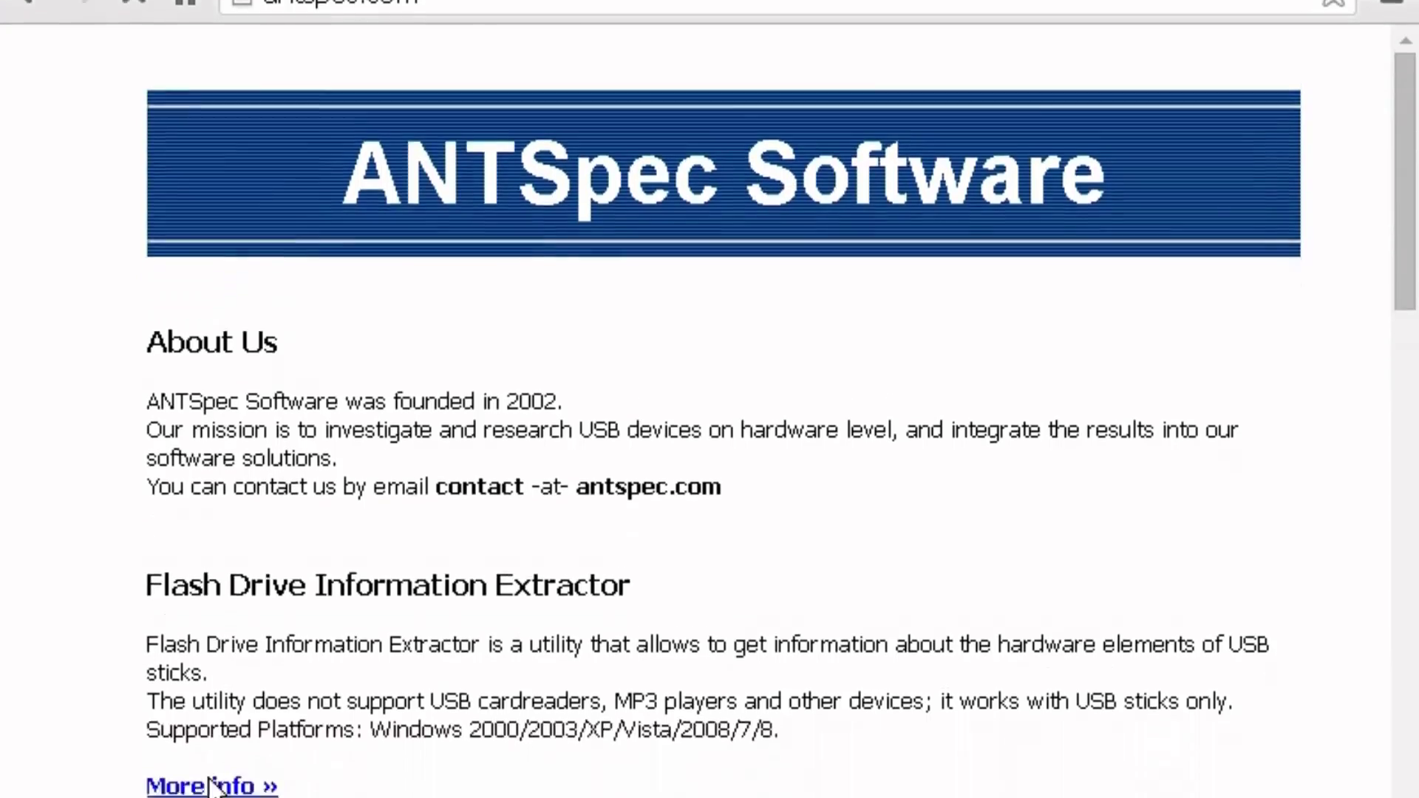
# Download usbflashinfo.zip from the Flash Drive Information Extractor details page, then bring up Explorer
pyautogui.click(190, 776)
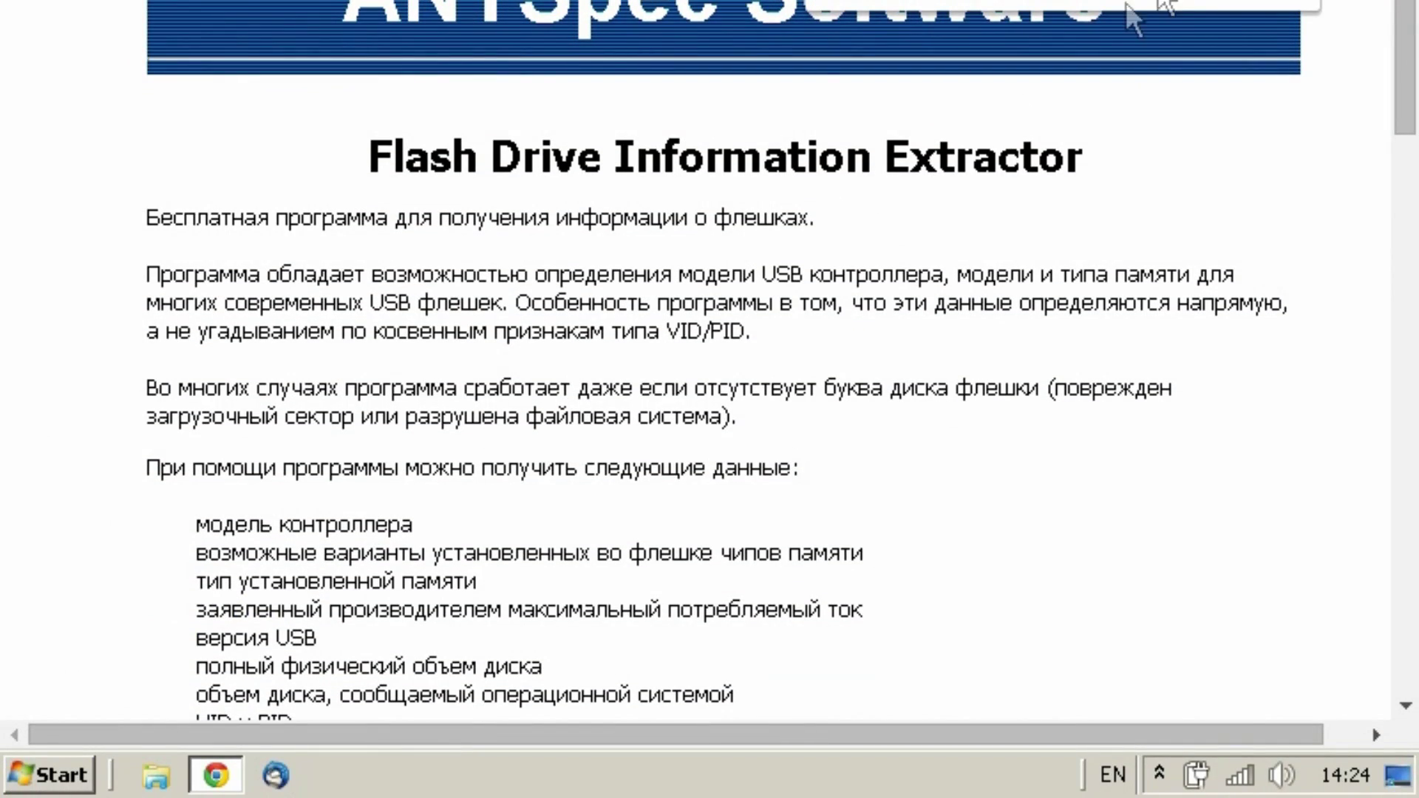
pyautogui.scroll(-5, 521, 439)
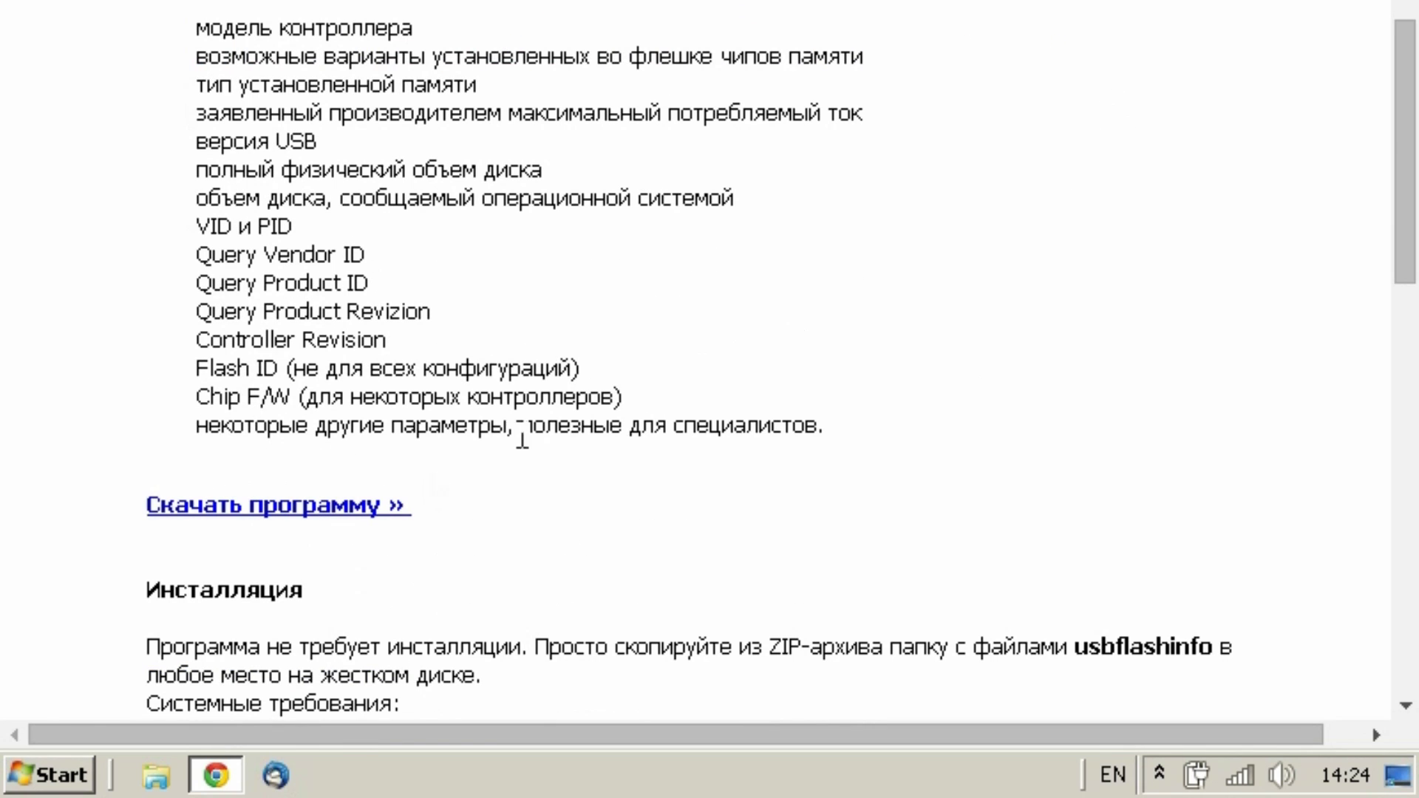
pyautogui.click(352, 515)
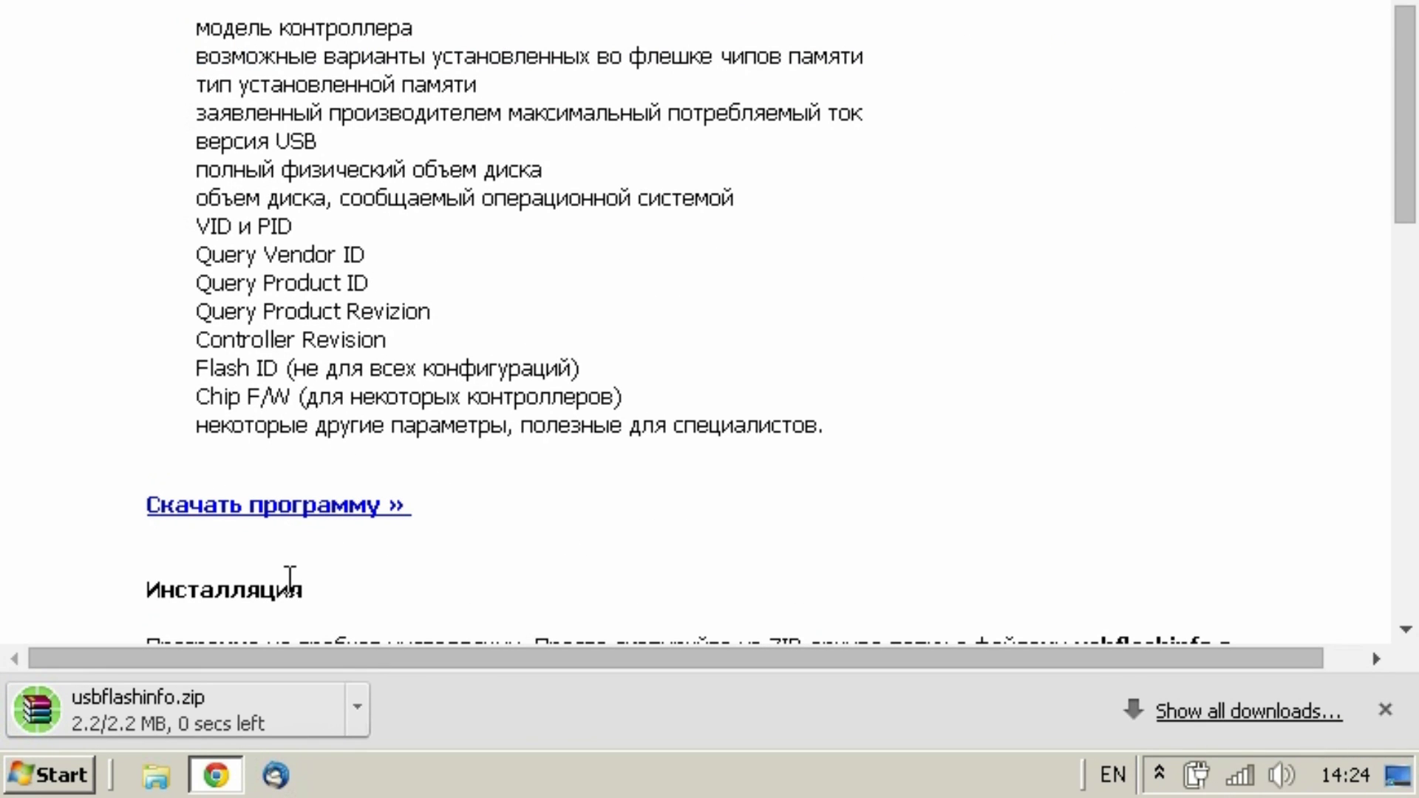
pyautogui.click(156, 775)
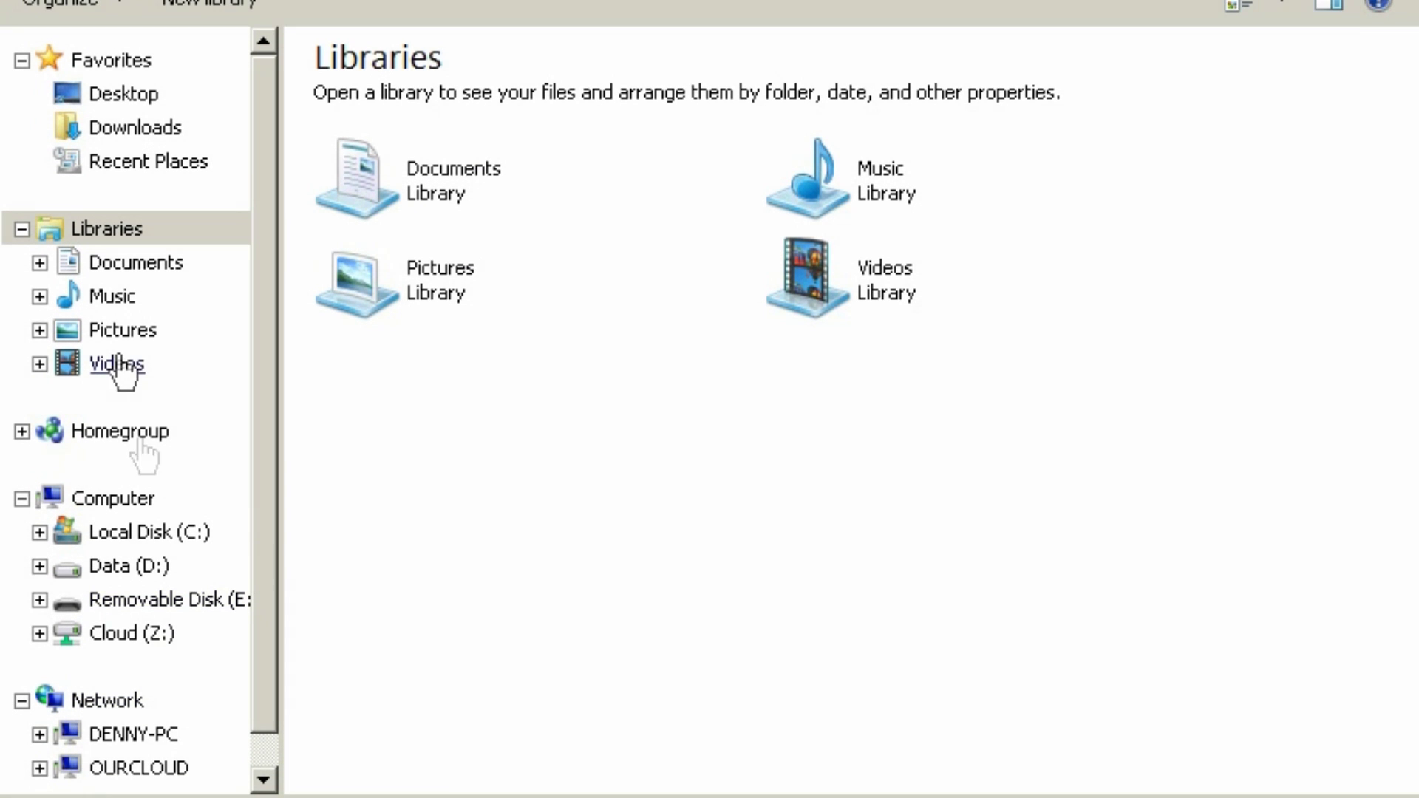
# Extract usbflashinfo.zip in the Downloads folder
pyautogui.click(144, 133)
pyautogui.rightClick(380, 102)
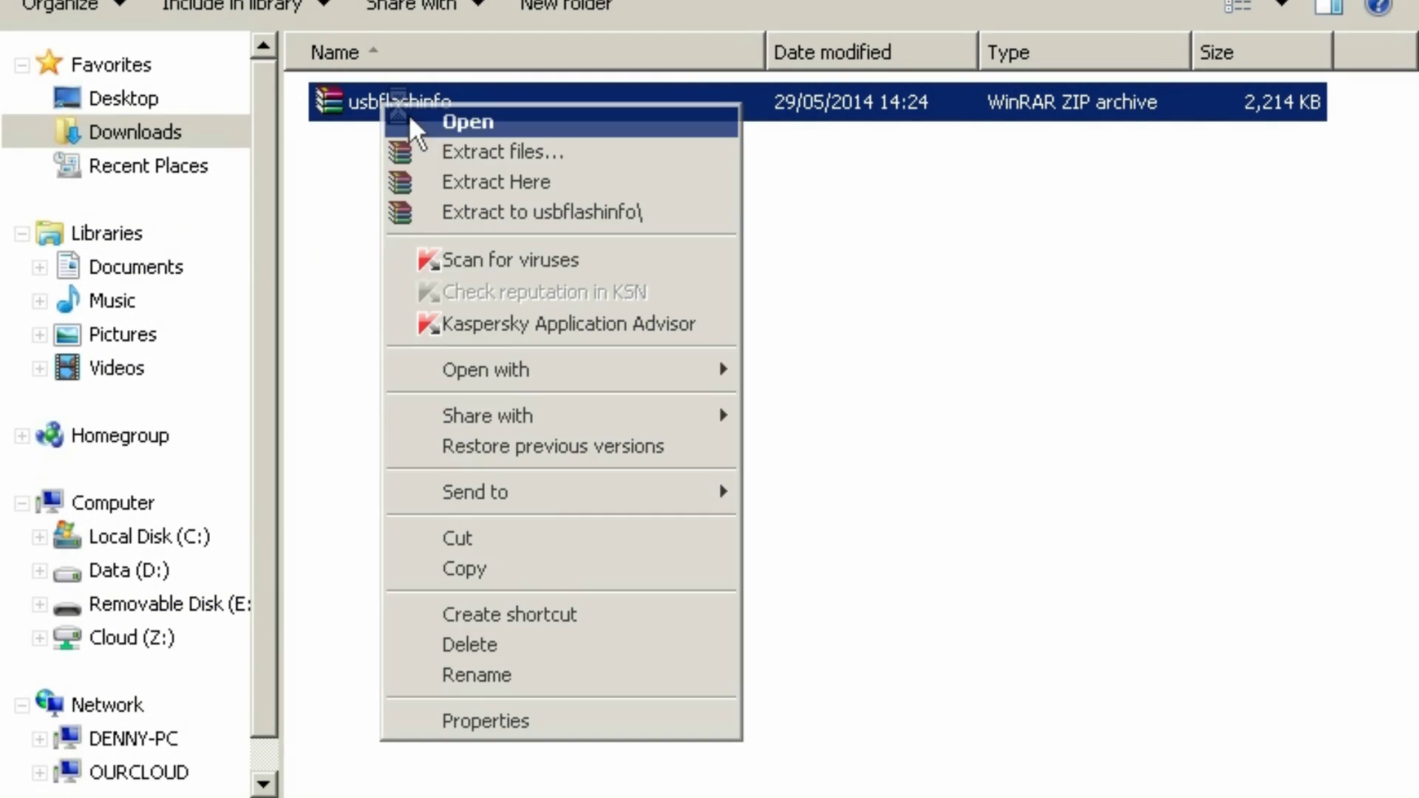
pyautogui.click(464, 184)
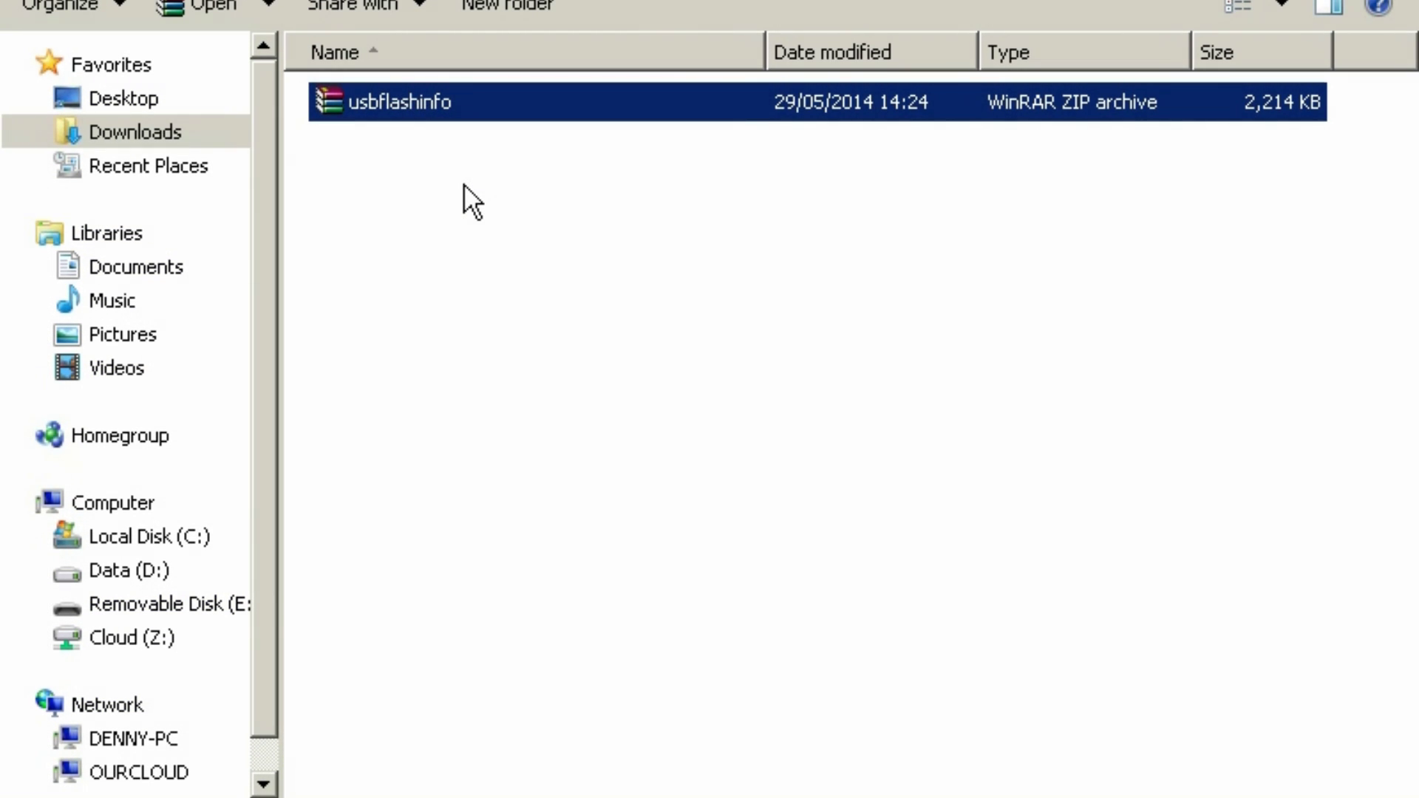
# Run GetFlashInfo from the extracted folder and read the USB flash drive information
pyautogui.doubleClick(433, 101)
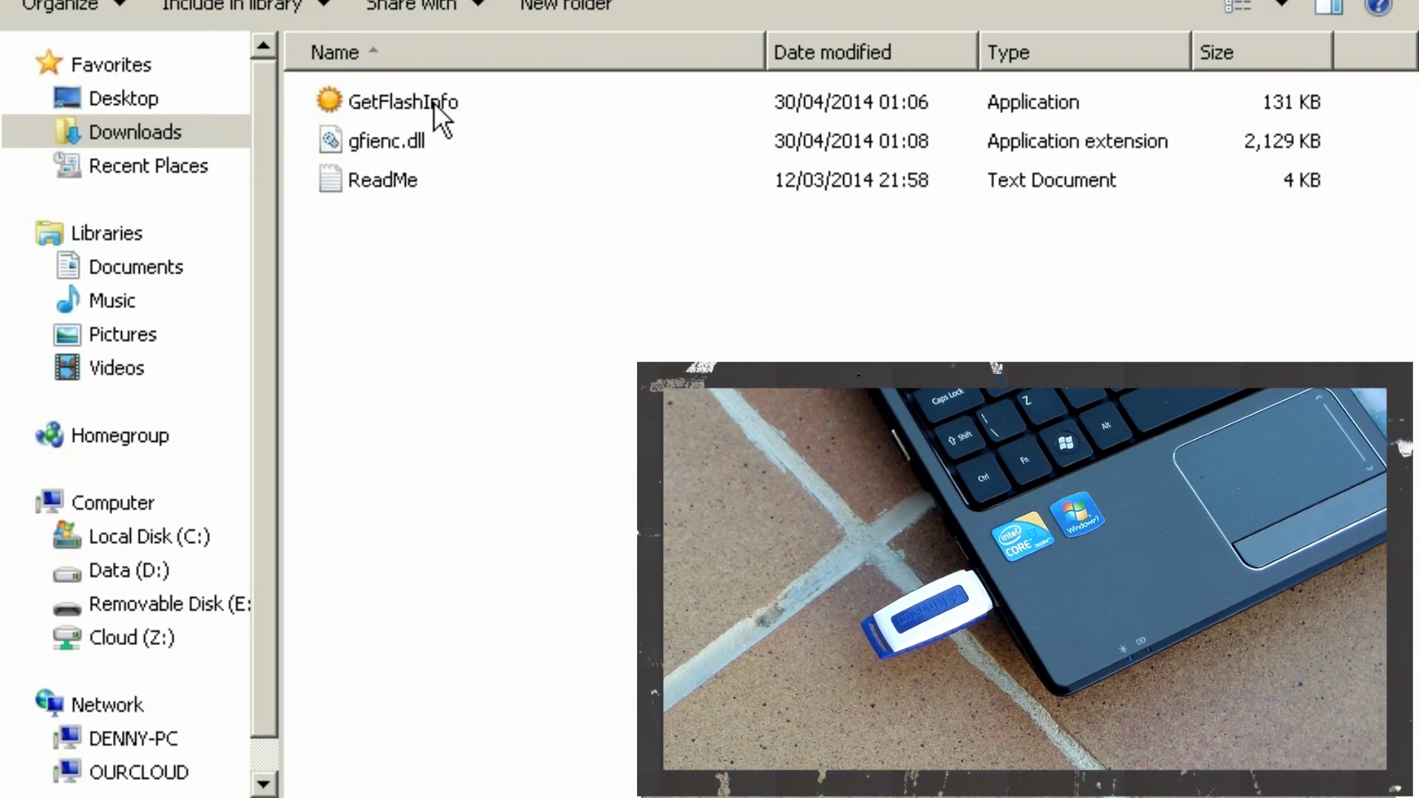
pyautogui.doubleClick(433, 101)
pyautogui.click(811, 424)
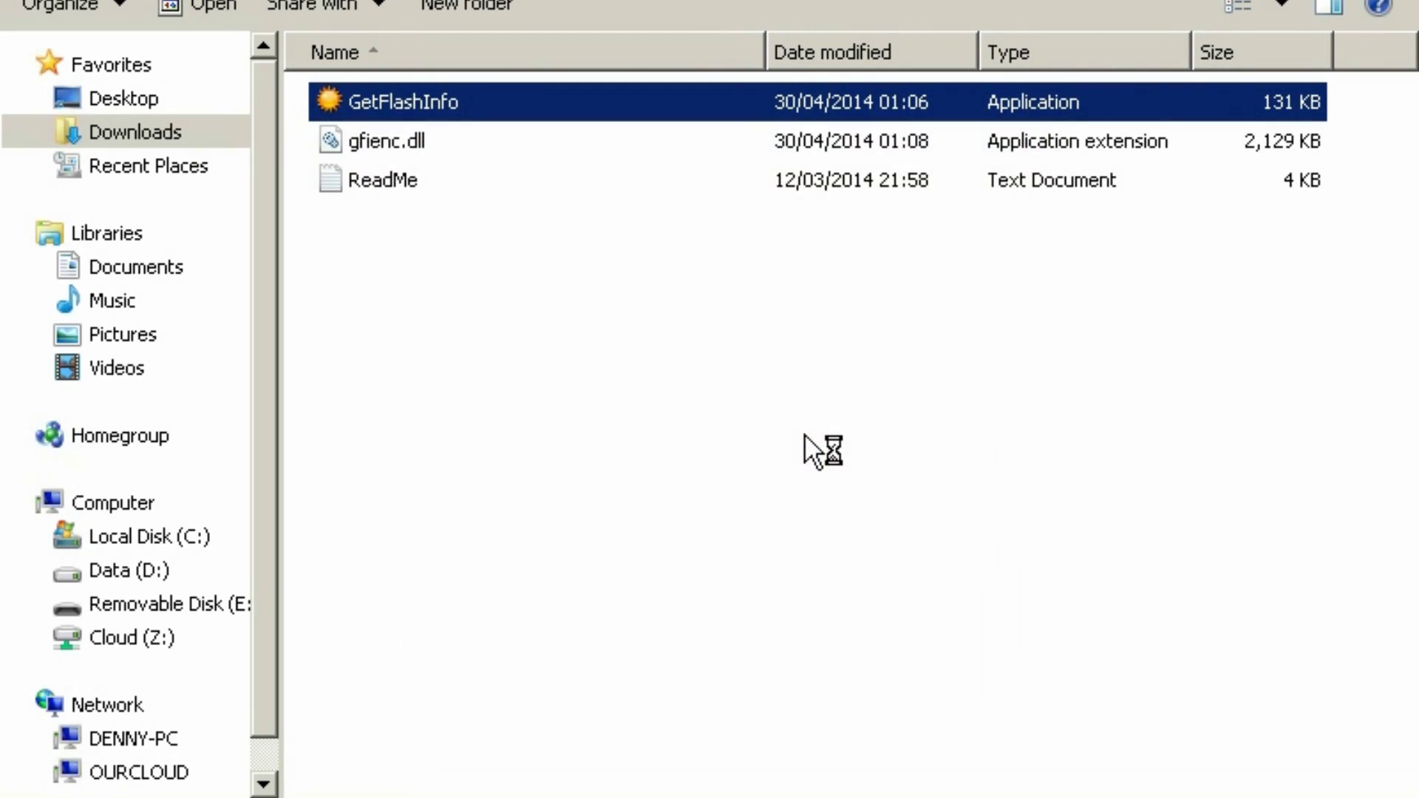
pyautogui.click(708, 123)
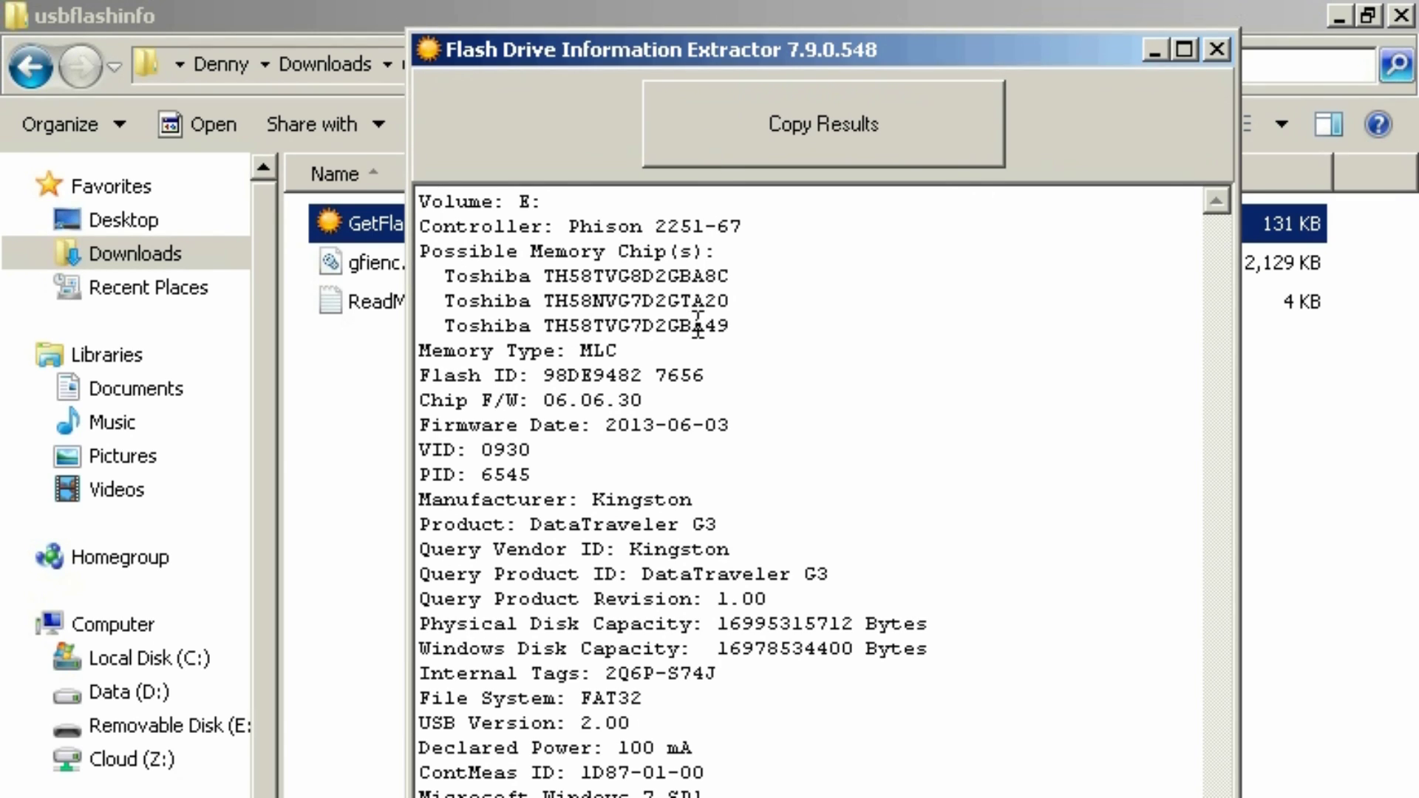
# Highlight 'Phison 2251-67' on the report's Controller line
pyautogui.moveTo(570, 225); pyautogui.dragTo(773, 224)
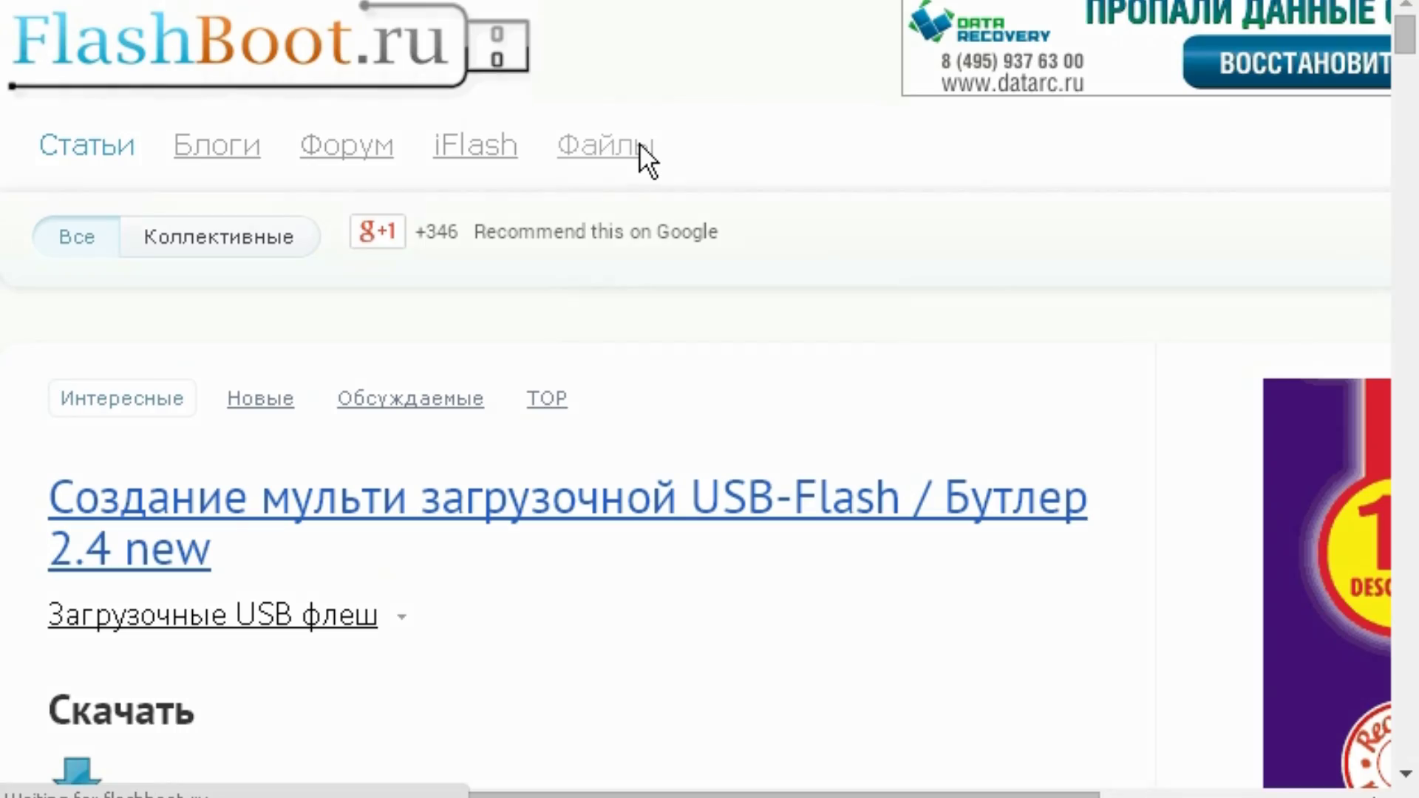
# Find the UPTool entry and highlight PS2251-XX and PS2251-67 in its description
pyautogui.scroll(-3, 641, 170)
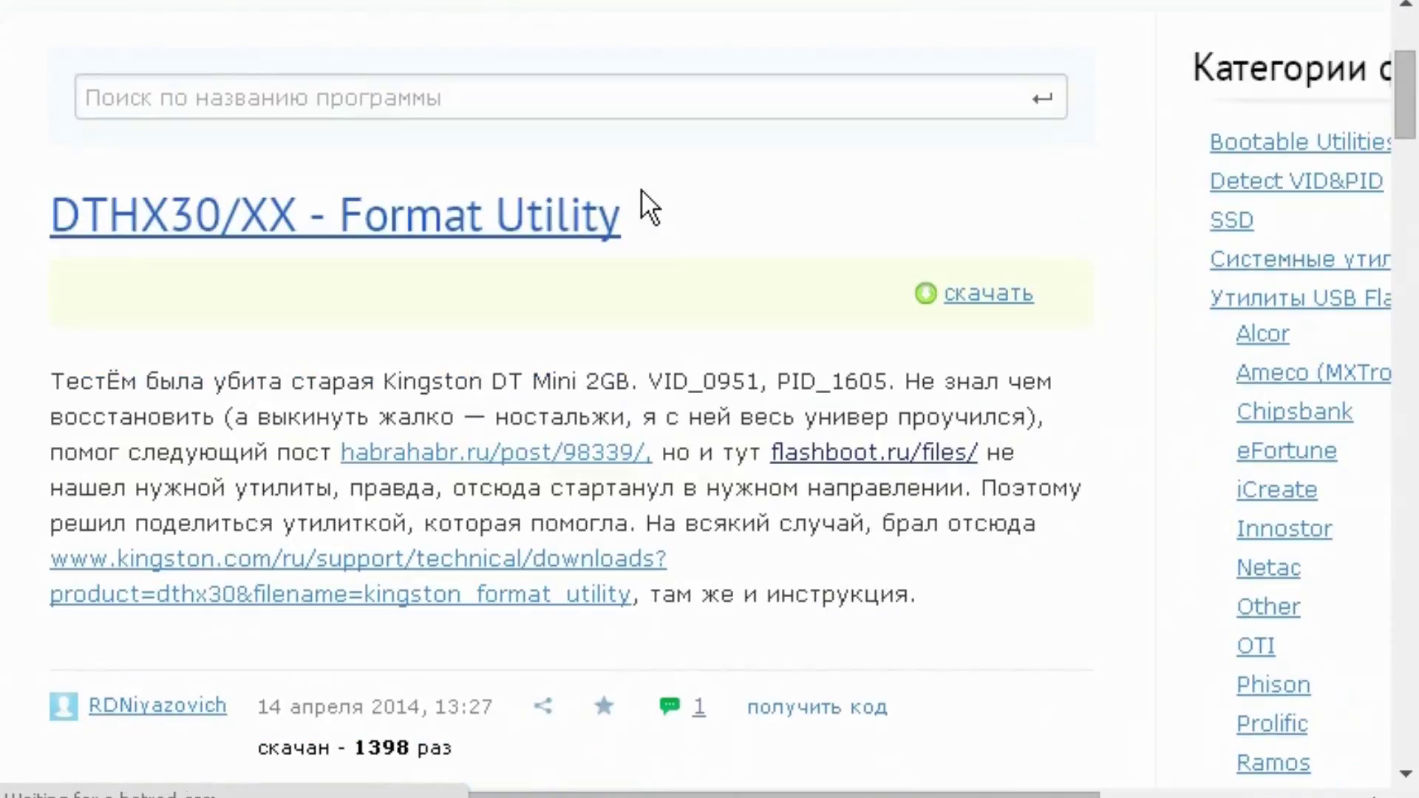
pyautogui.scroll(-10, 643, 192)
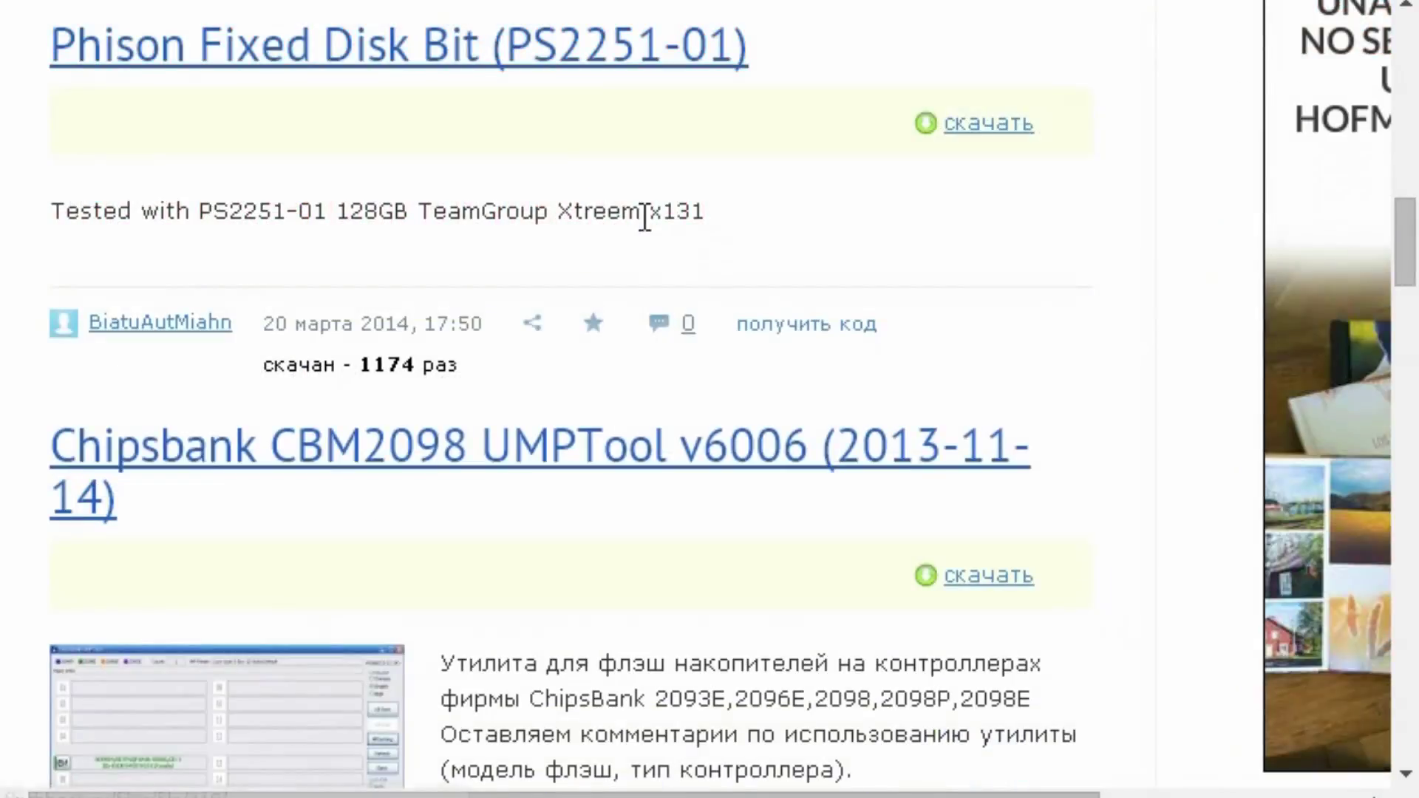
pyautogui.scroll(-15, 643, 221)
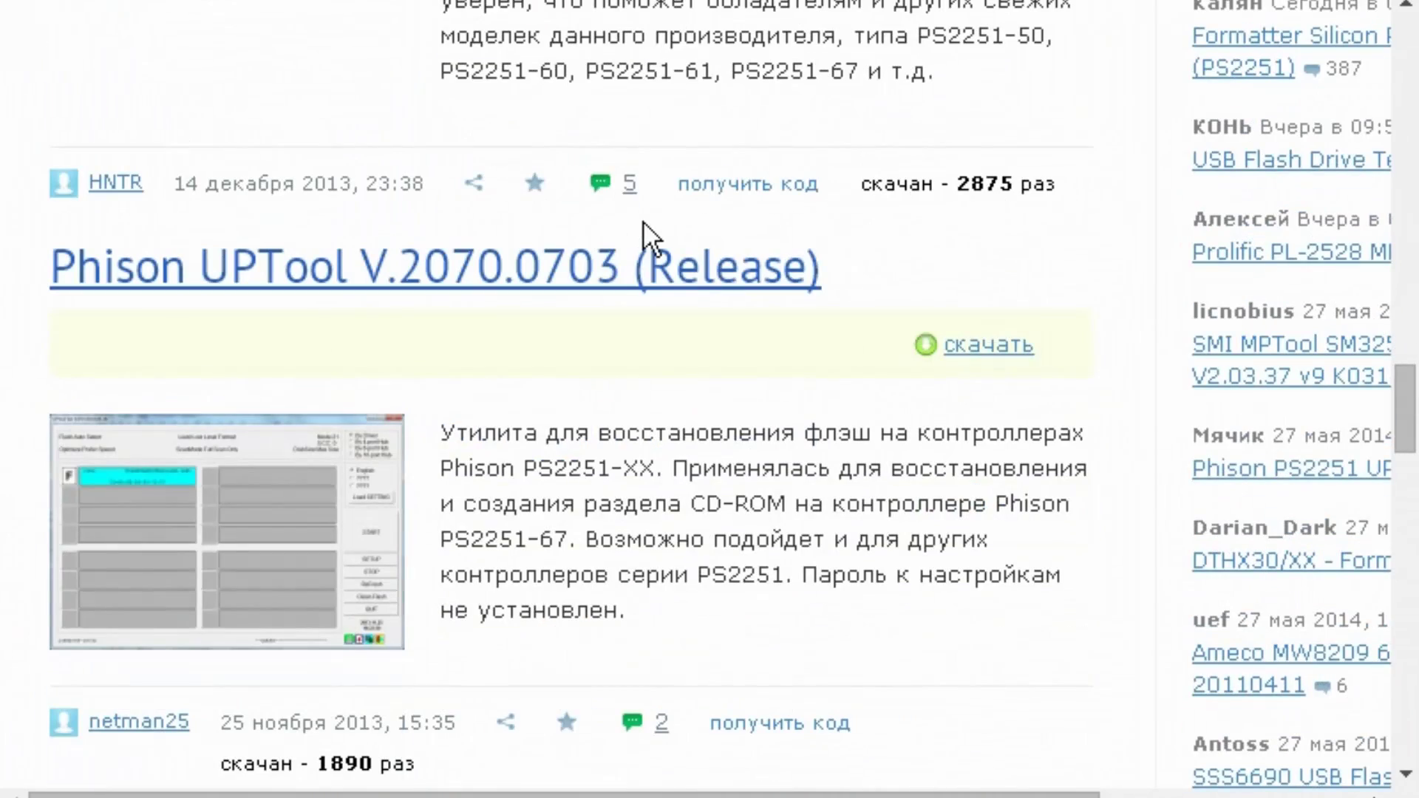
pyautogui.scroll(-2, 643, 223)
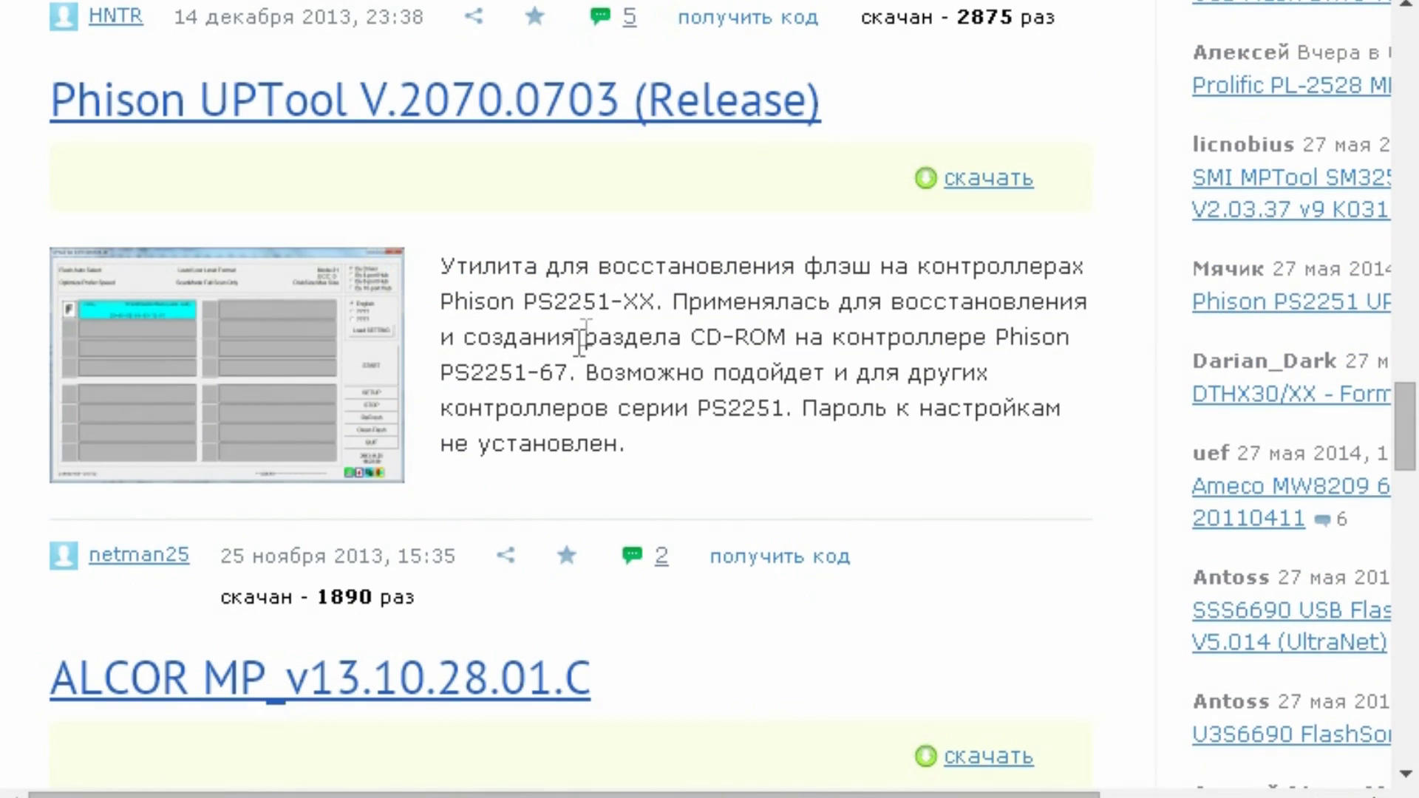
pyautogui.moveTo(524, 301); pyautogui.dragTo(656, 305)
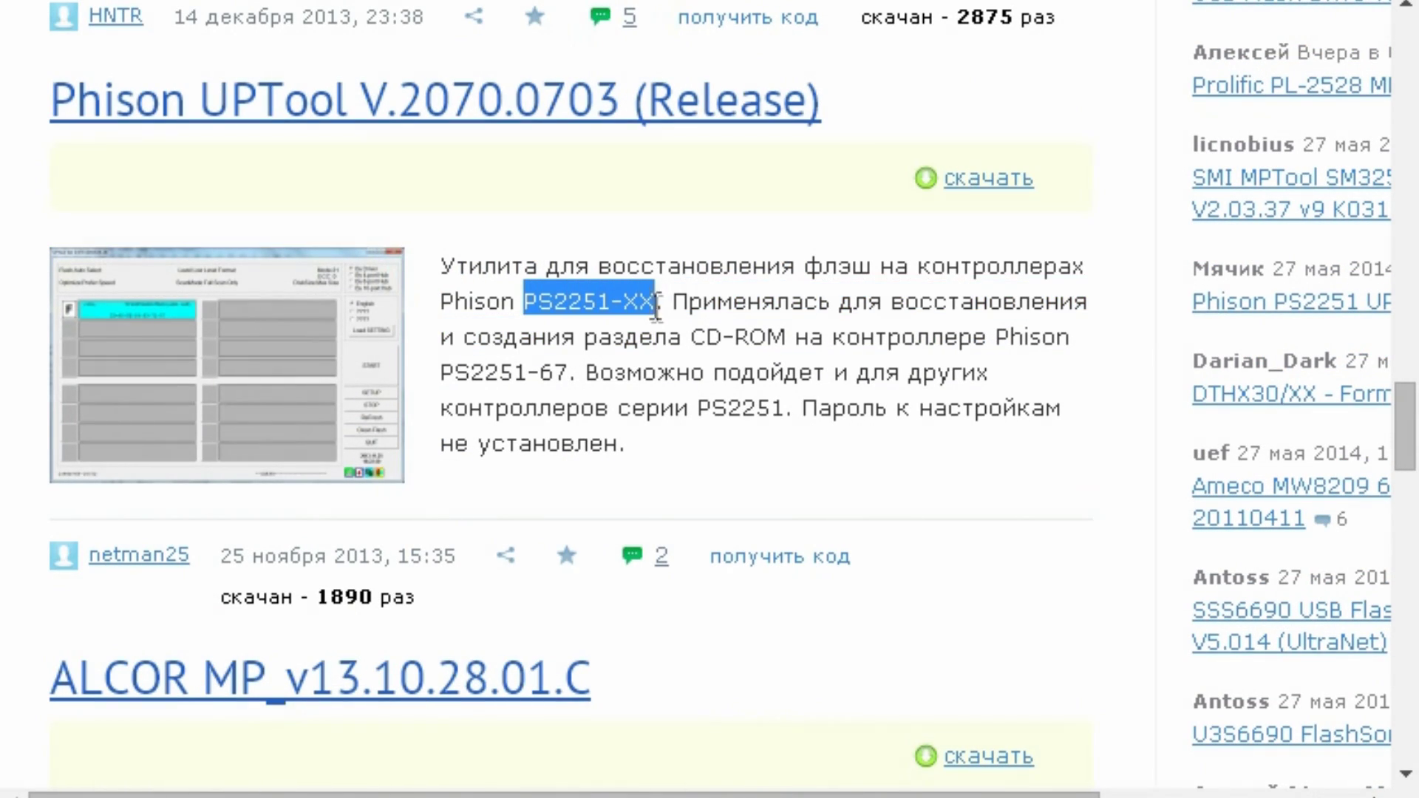
pyautogui.moveTo(442, 374); pyautogui.dragTo(565, 378)
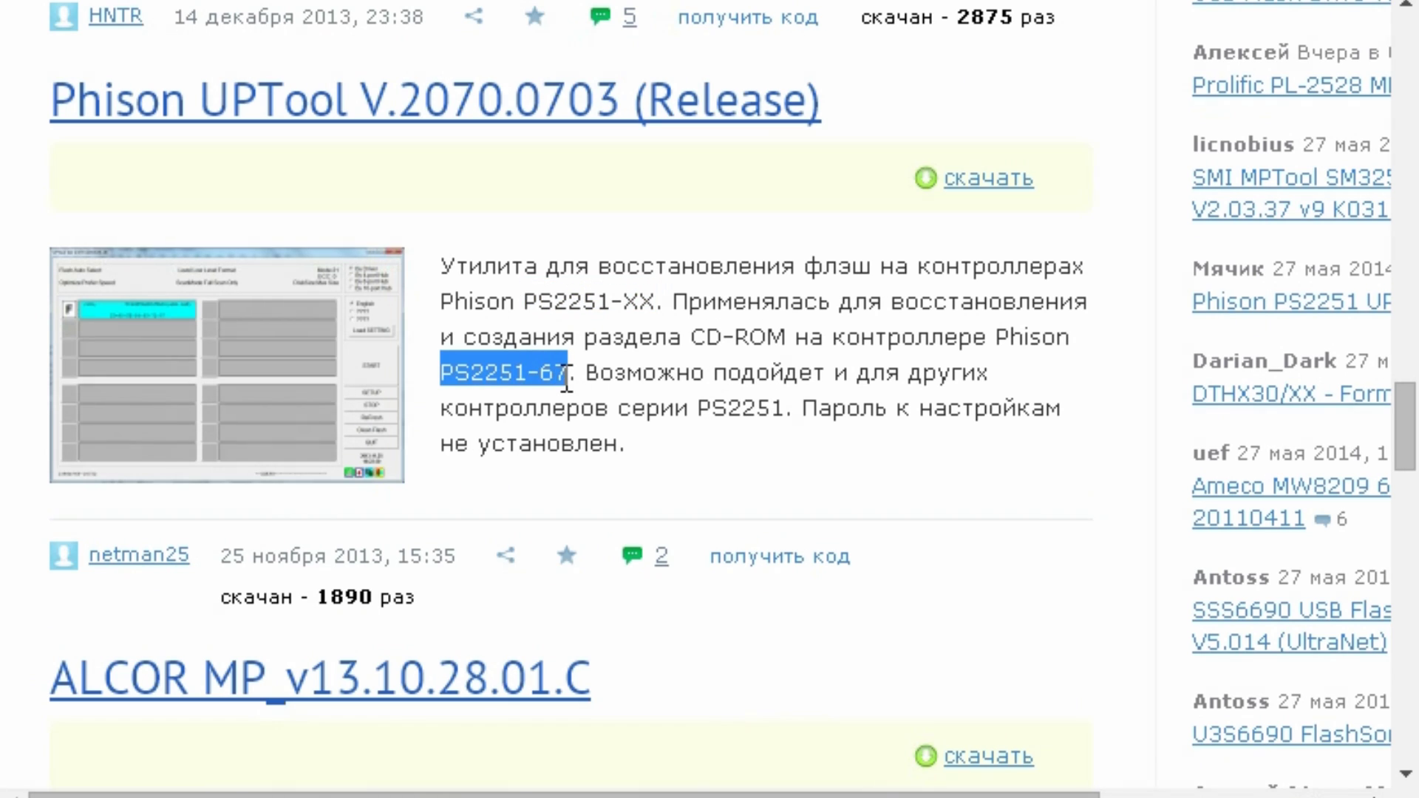
pyautogui.click(566, 380)
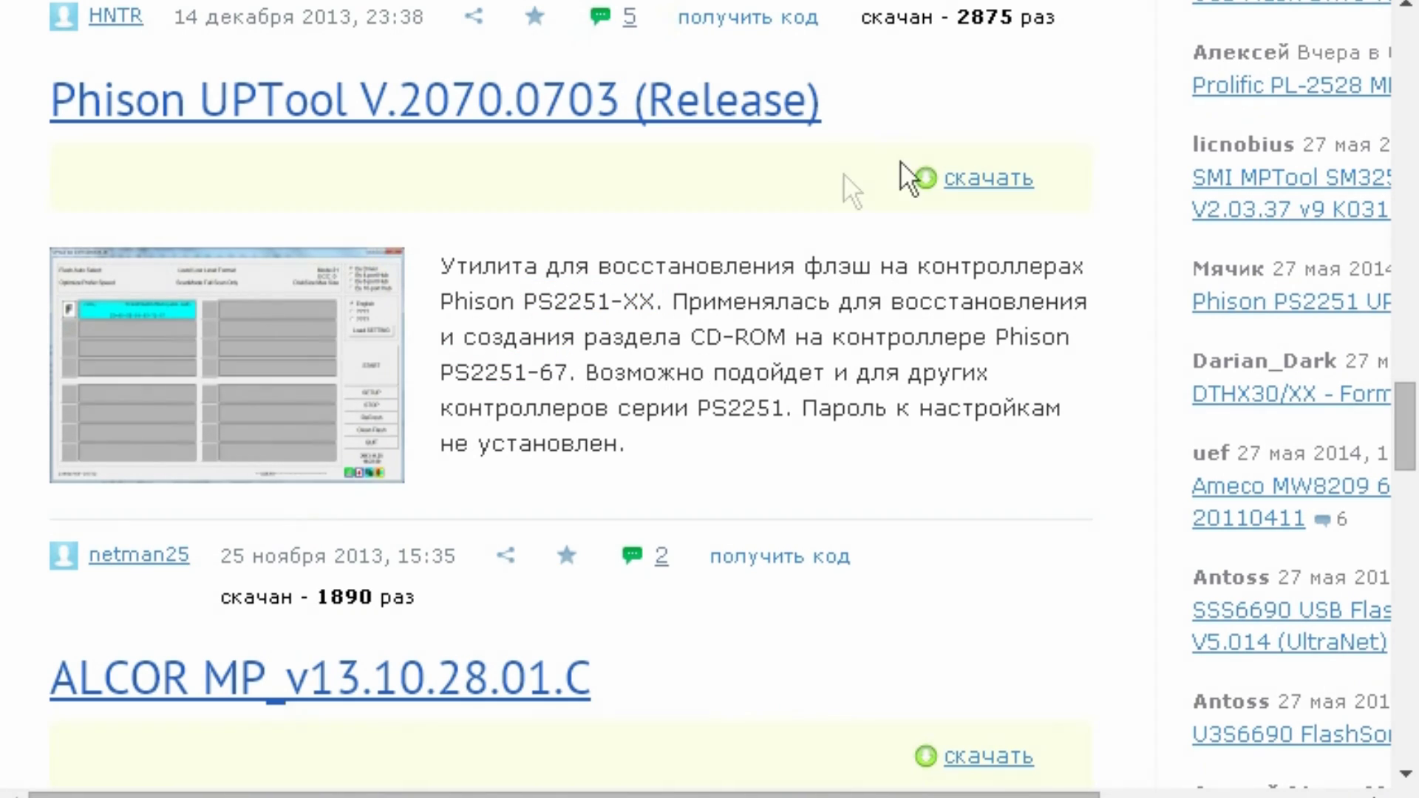
# Download the Phison UPTool V.2070.0703 archive, then bring up Explorer
pyautogui.click(955, 170)
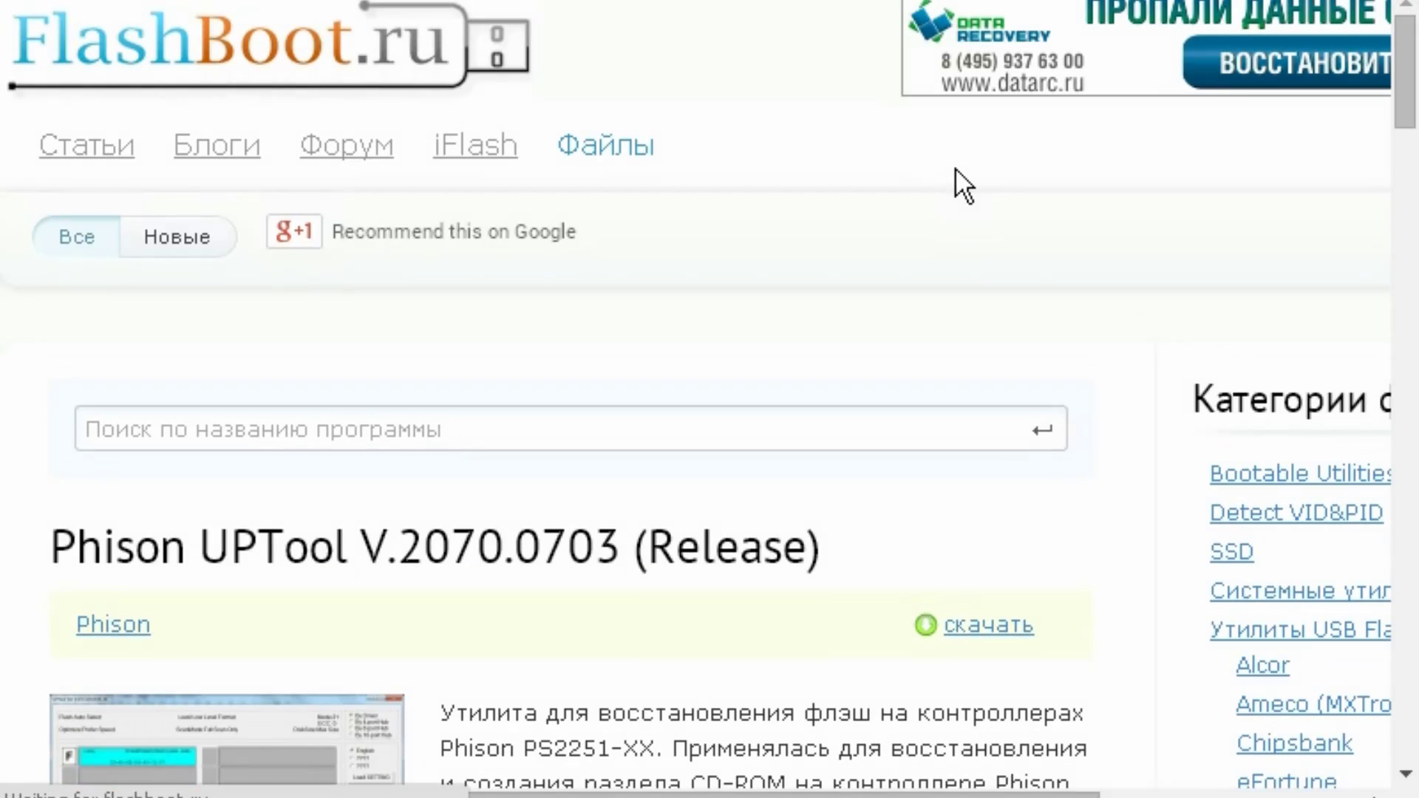
pyautogui.scroll(-3, 843, 288)
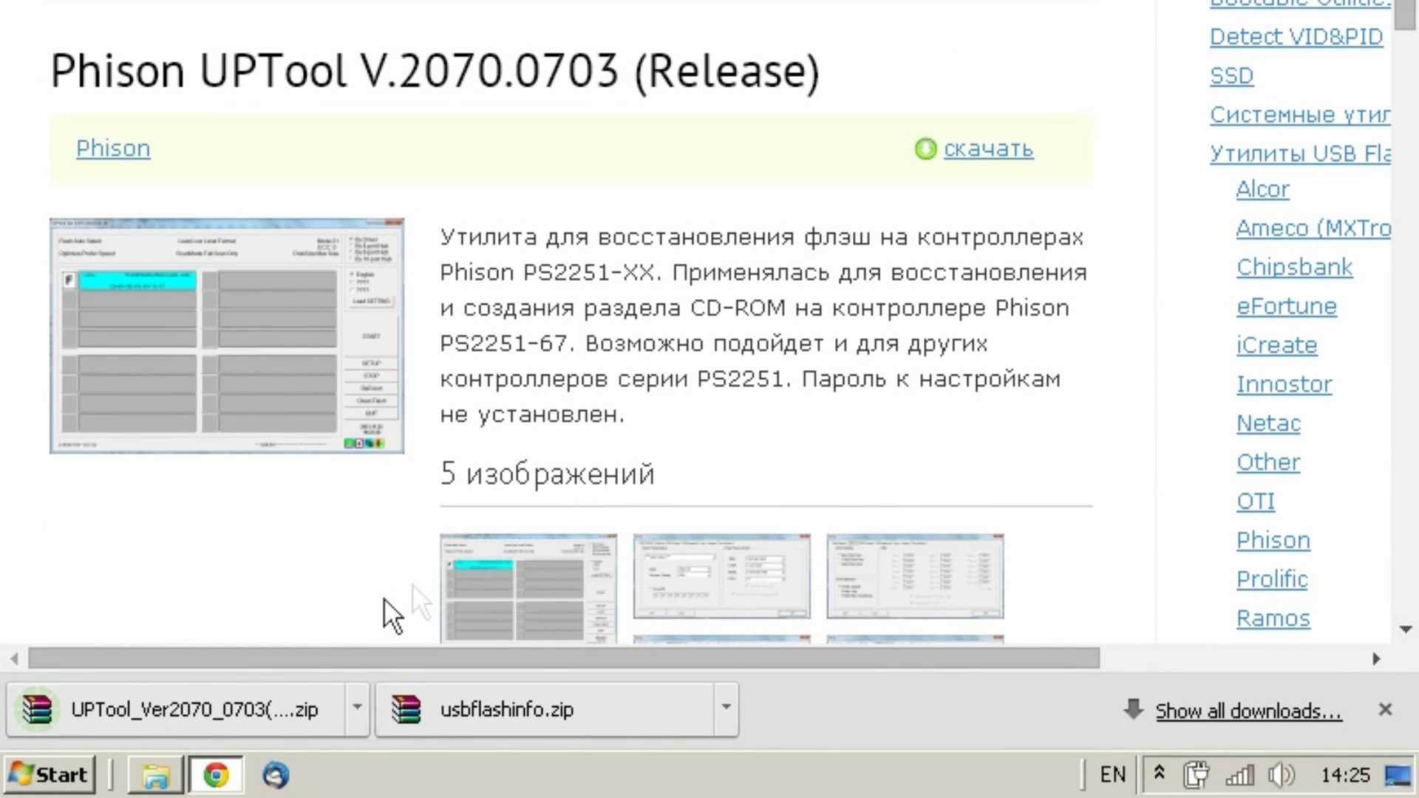
pyautogui.click(155, 774)
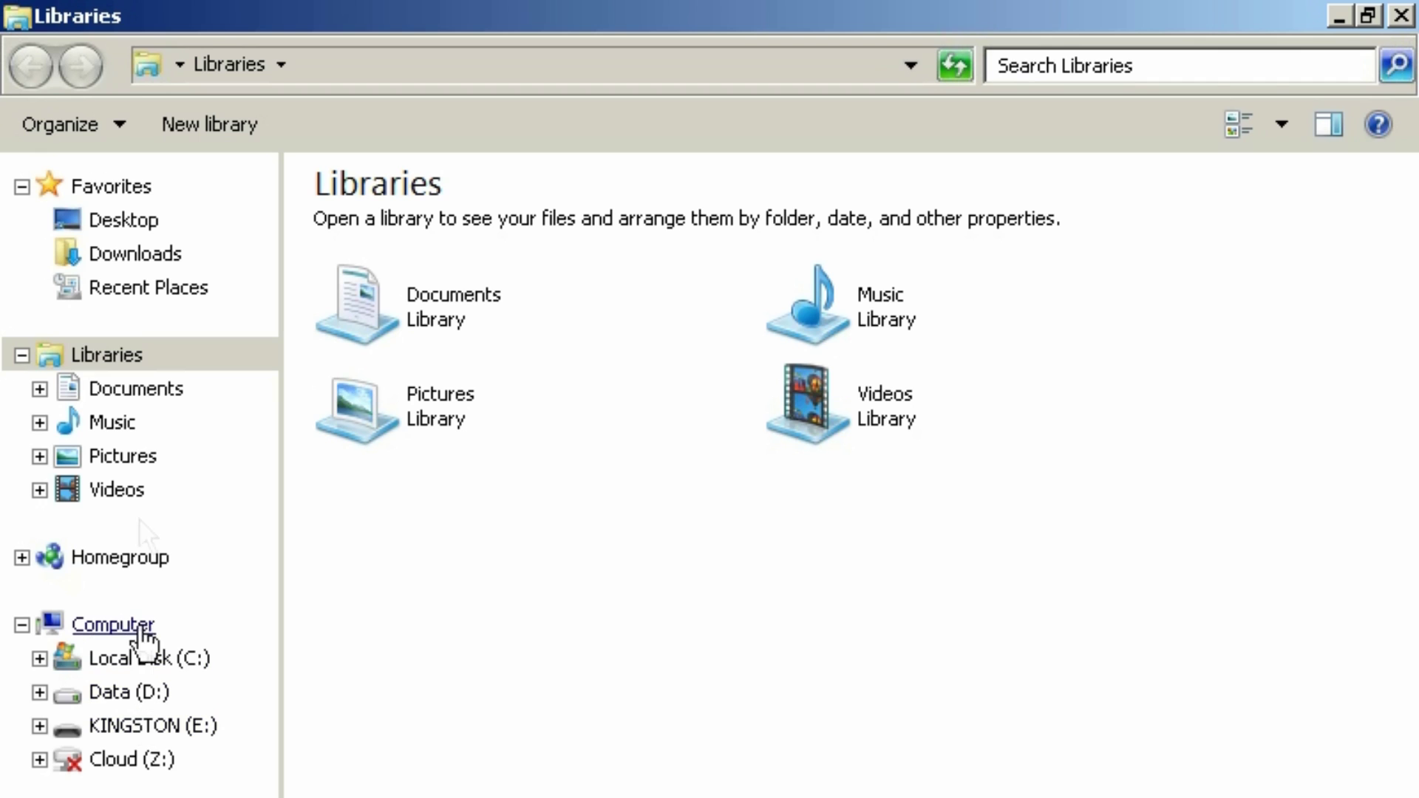
# Extract the UPTool zip archive in the Downloads folder
pyautogui.click(165, 253)
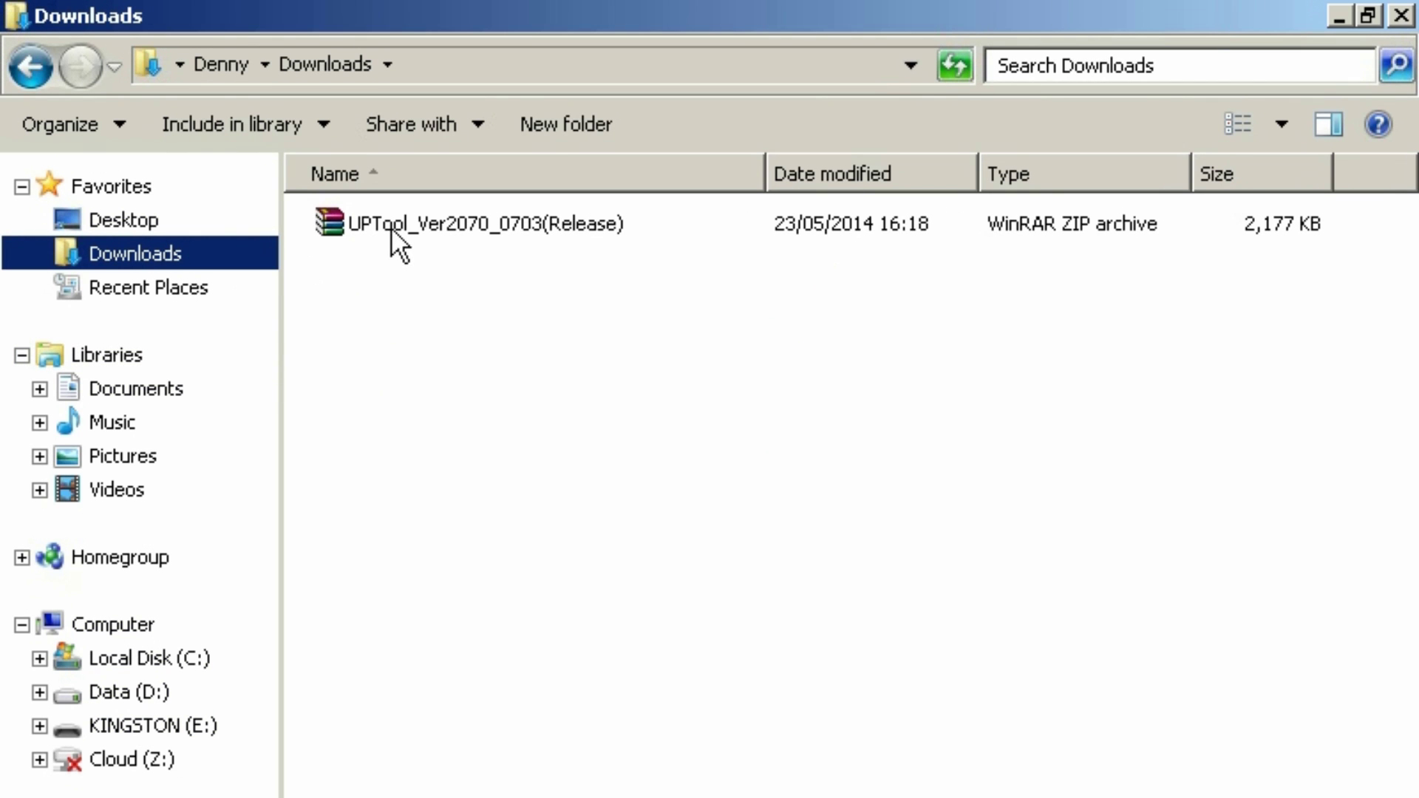
pyautogui.rightClick(392, 228)
pyautogui.click(437, 300)
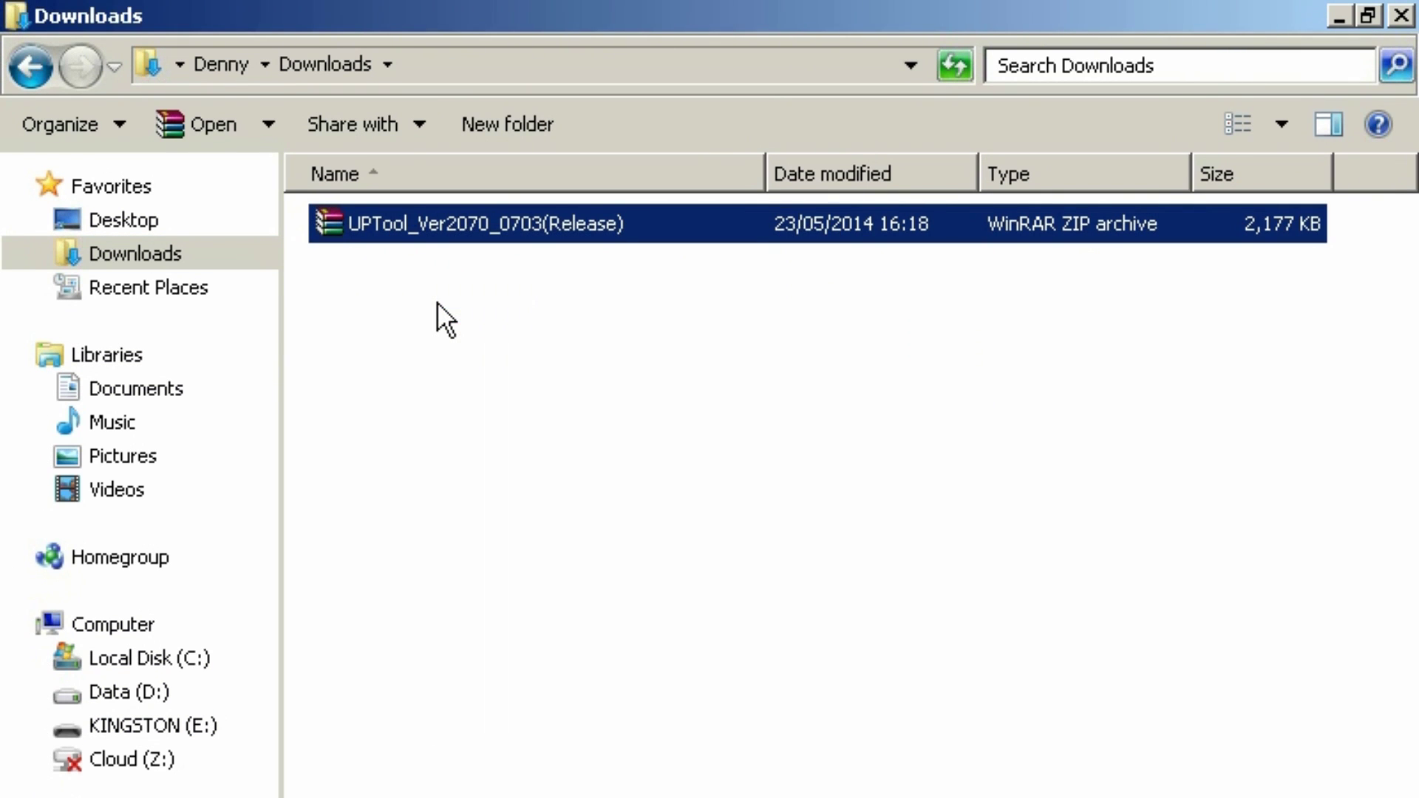
# Run UPTool_Ver2070, accept the warnings, and open SETUP after authentication
pyautogui.doubleClick(448, 221)
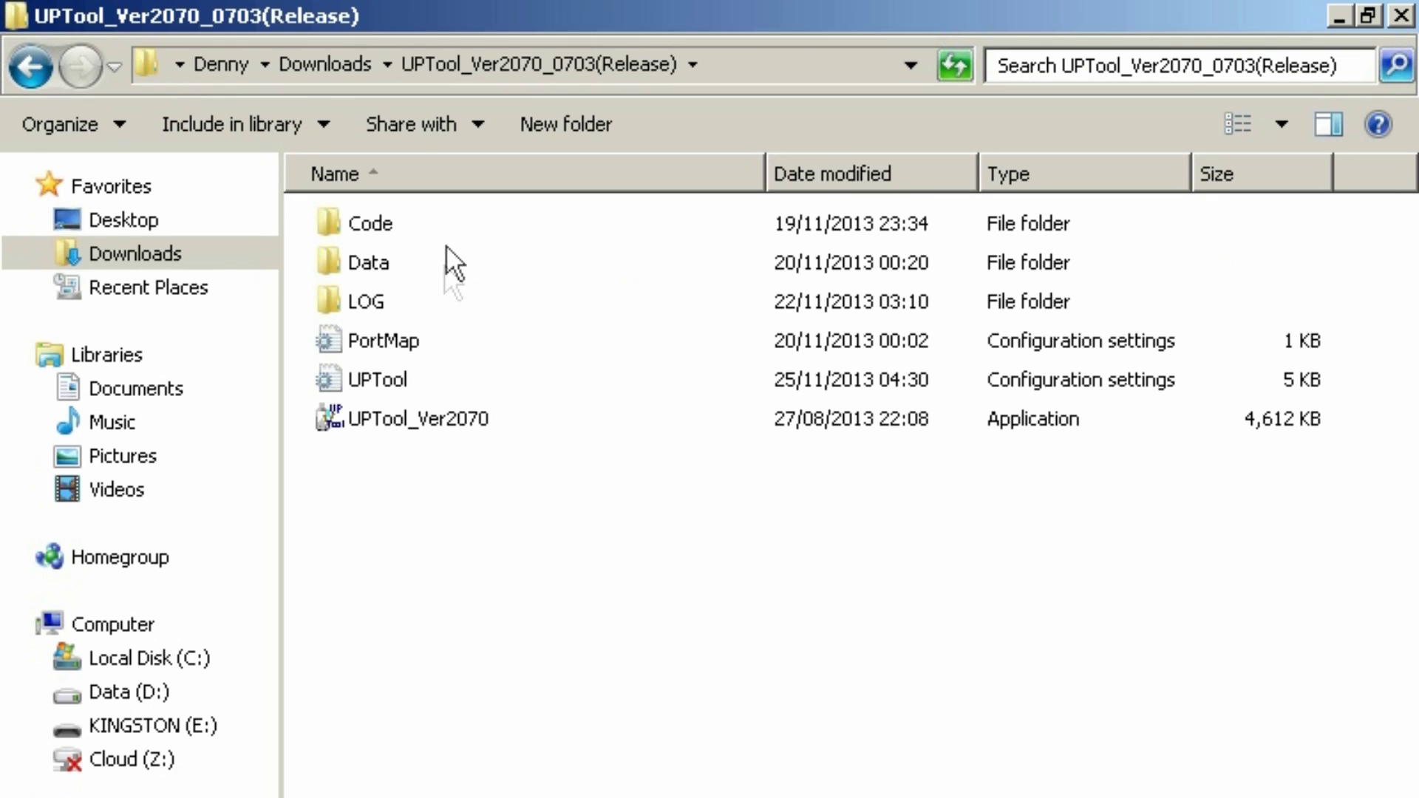
pyautogui.doubleClick(424, 415)
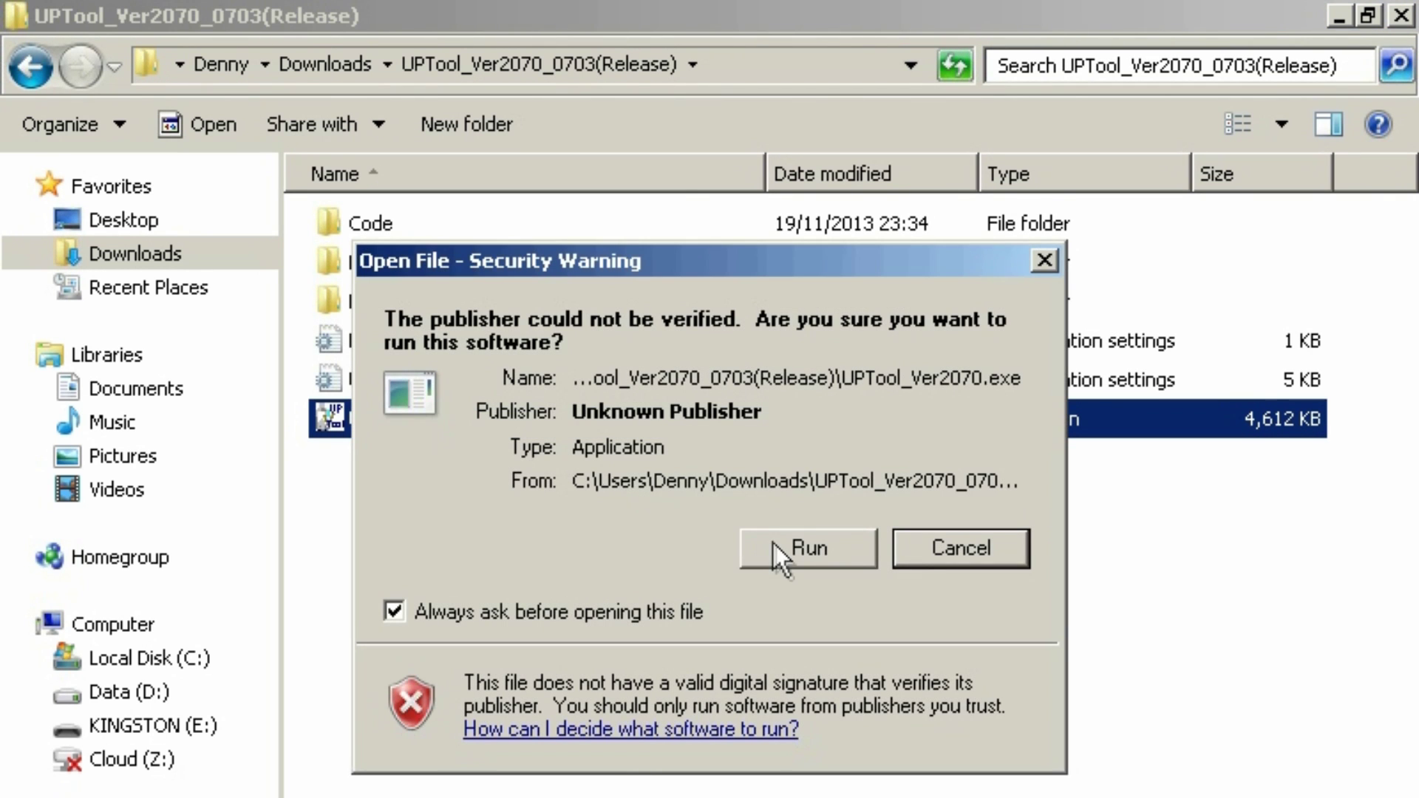
pyautogui.click(775, 551)
pyautogui.click(859, 599)
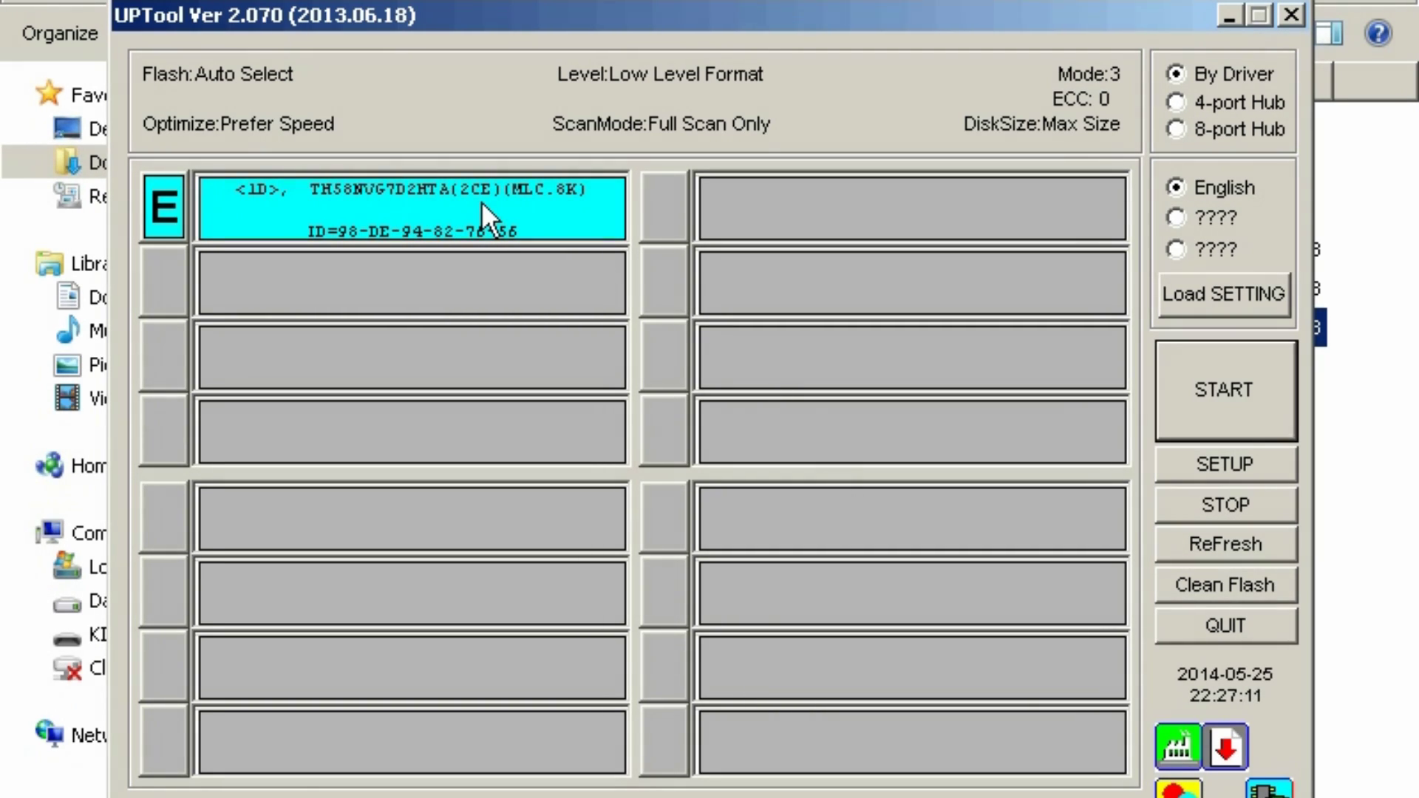
pyautogui.click(1193, 474)
pyautogui.click(626, 482)
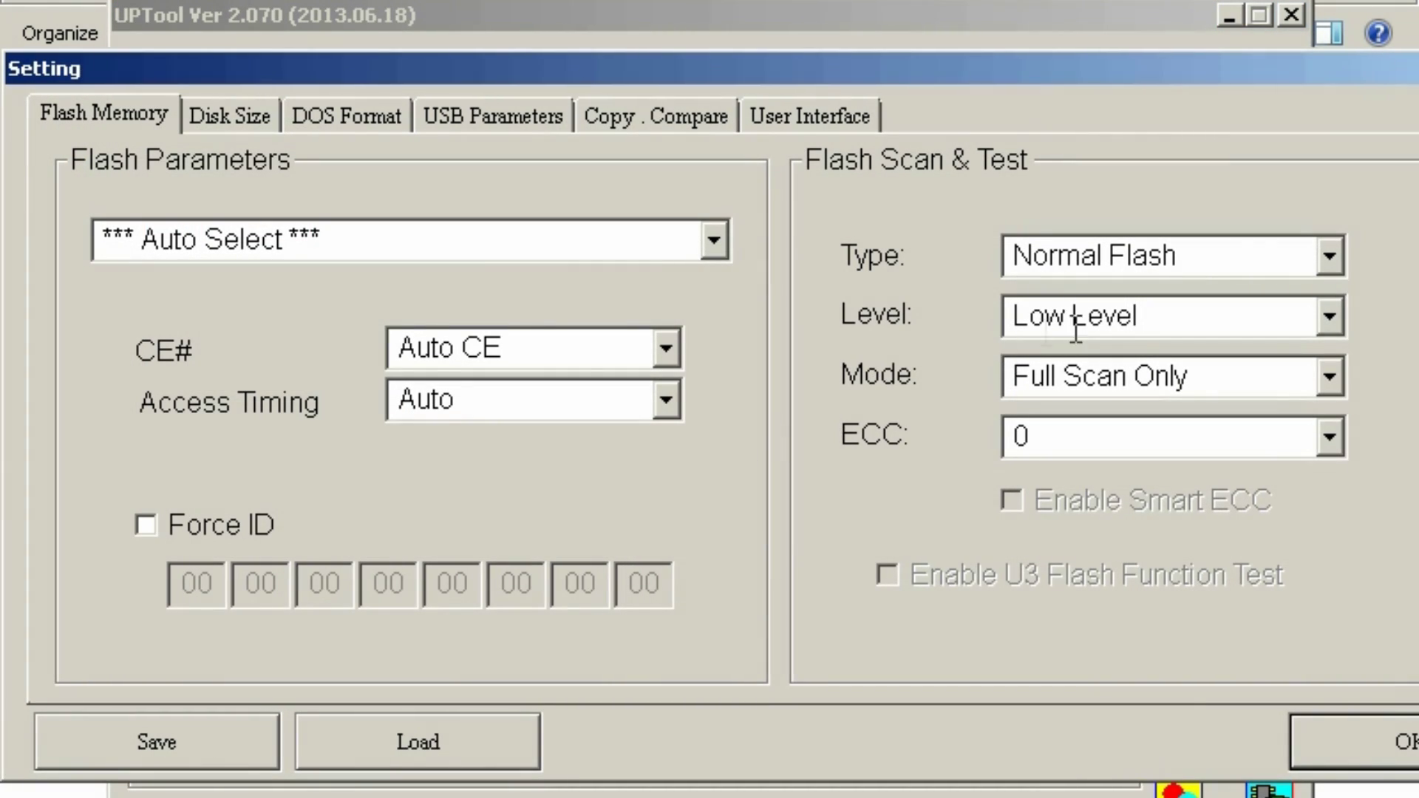
# Set the format level to High Level, review Disk Size and DOS Format, then view USB Parameters
pyautogui.click(1329, 317)
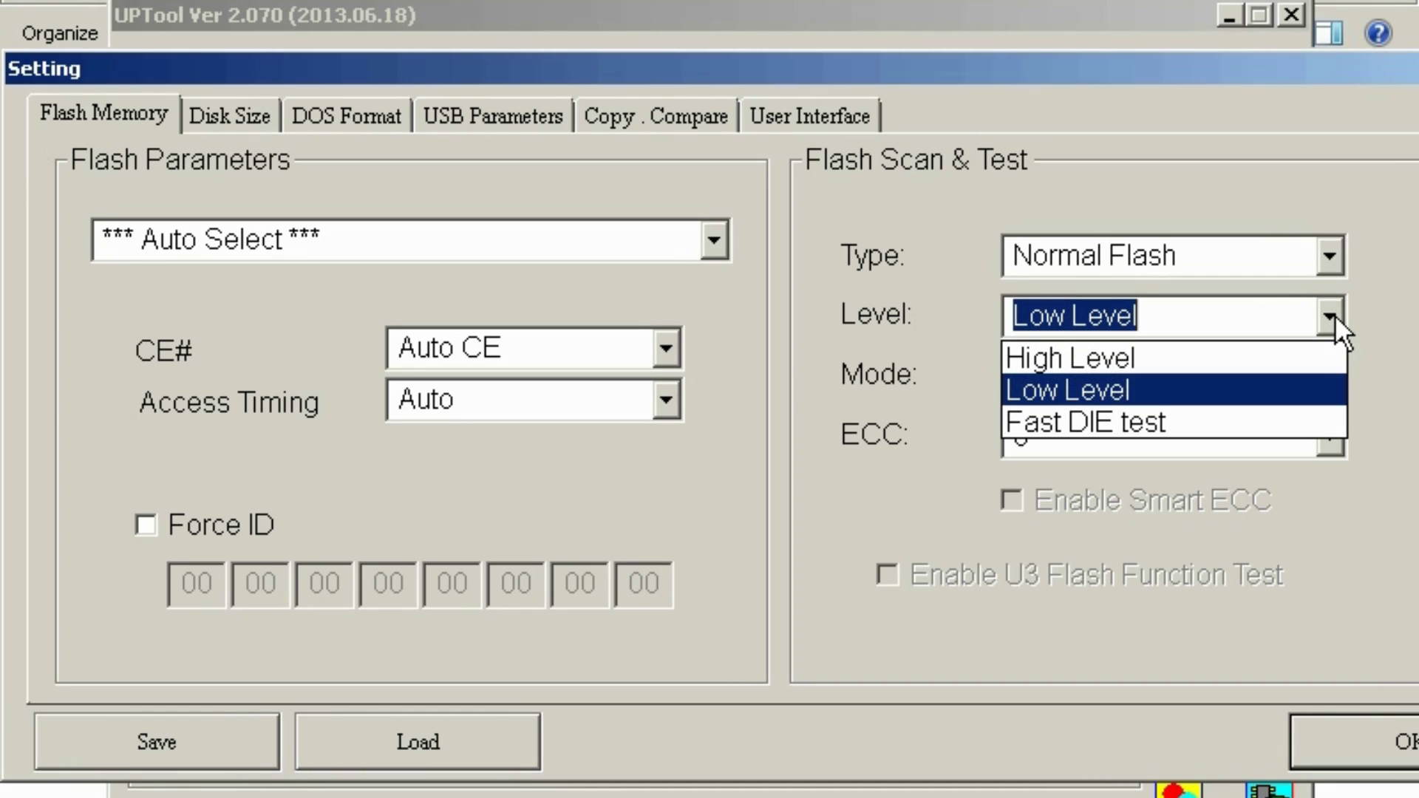
pyautogui.click(1323, 358)
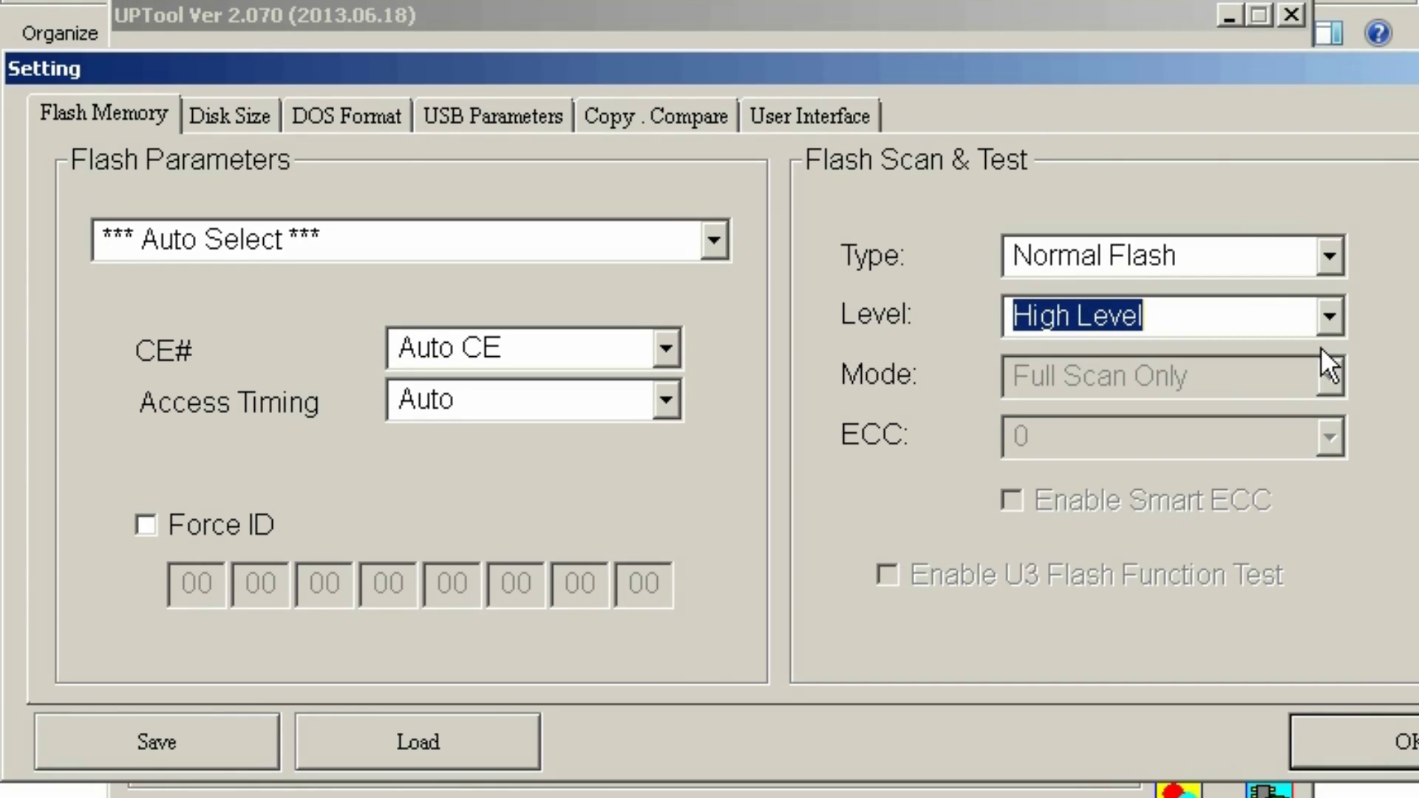
pyautogui.click(243, 113)
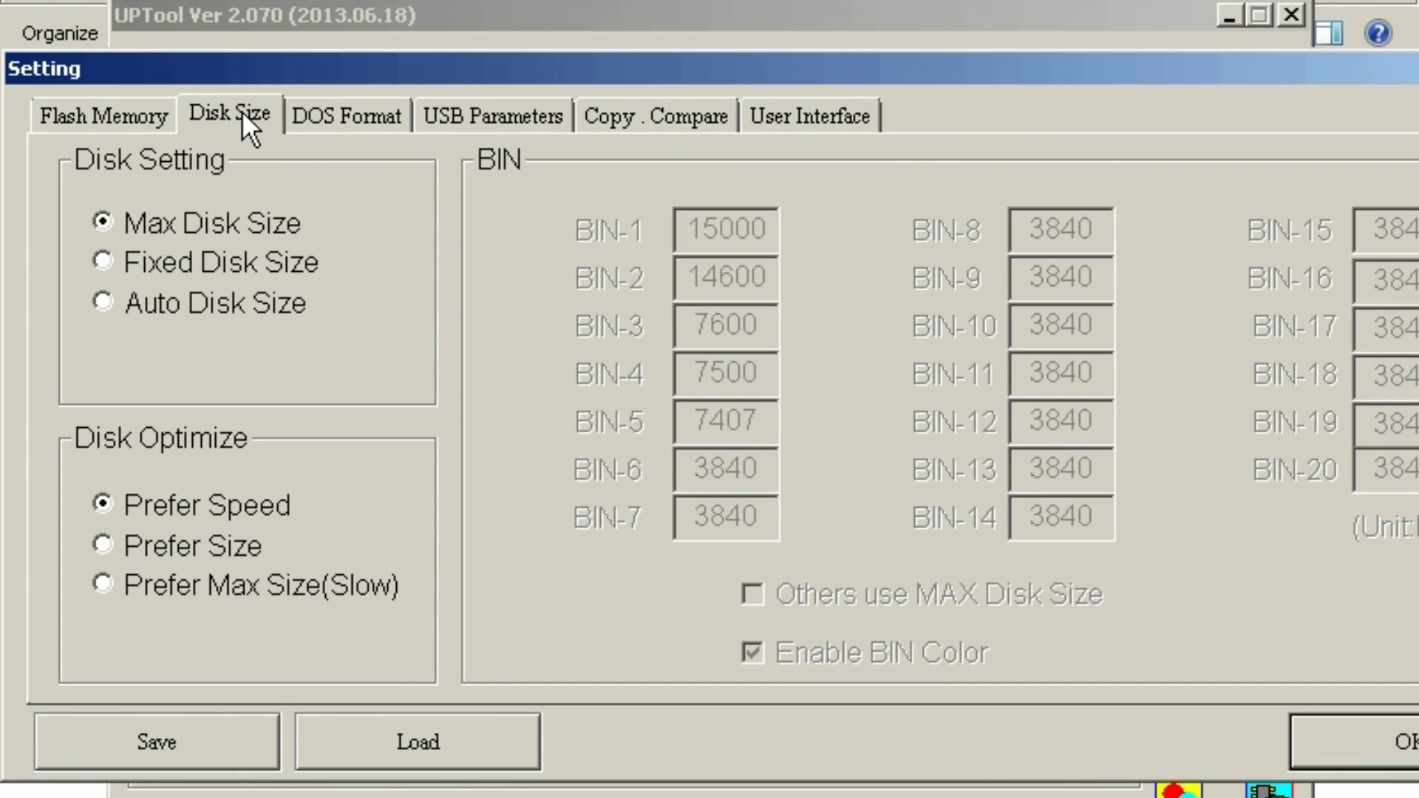
pyautogui.click(347, 118)
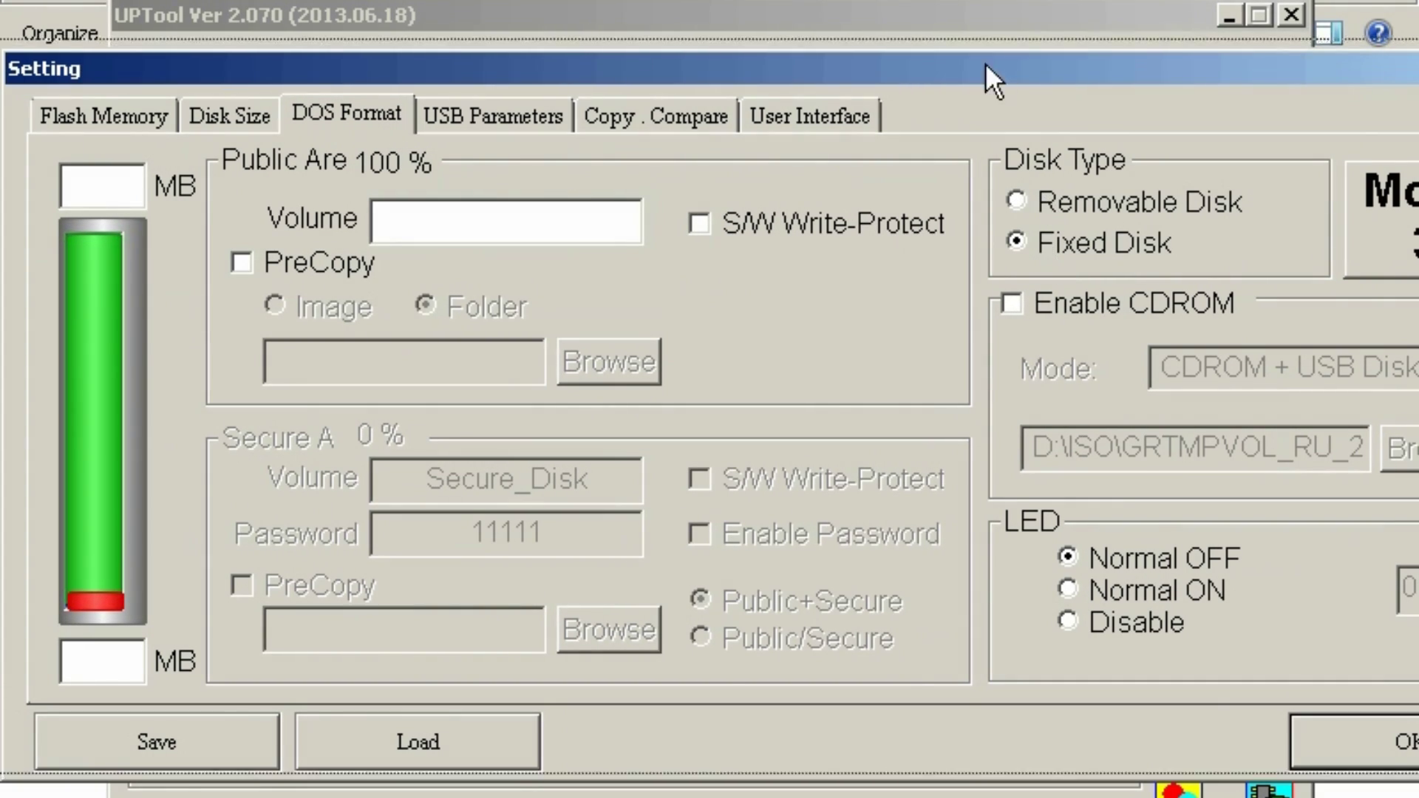
pyautogui.moveTo(995, 65); pyautogui.dragTo(819, 57)
pyautogui.click(335, 95)
pyautogui.moveTo(322, 60); pyautogui.dragTo(483, 51)
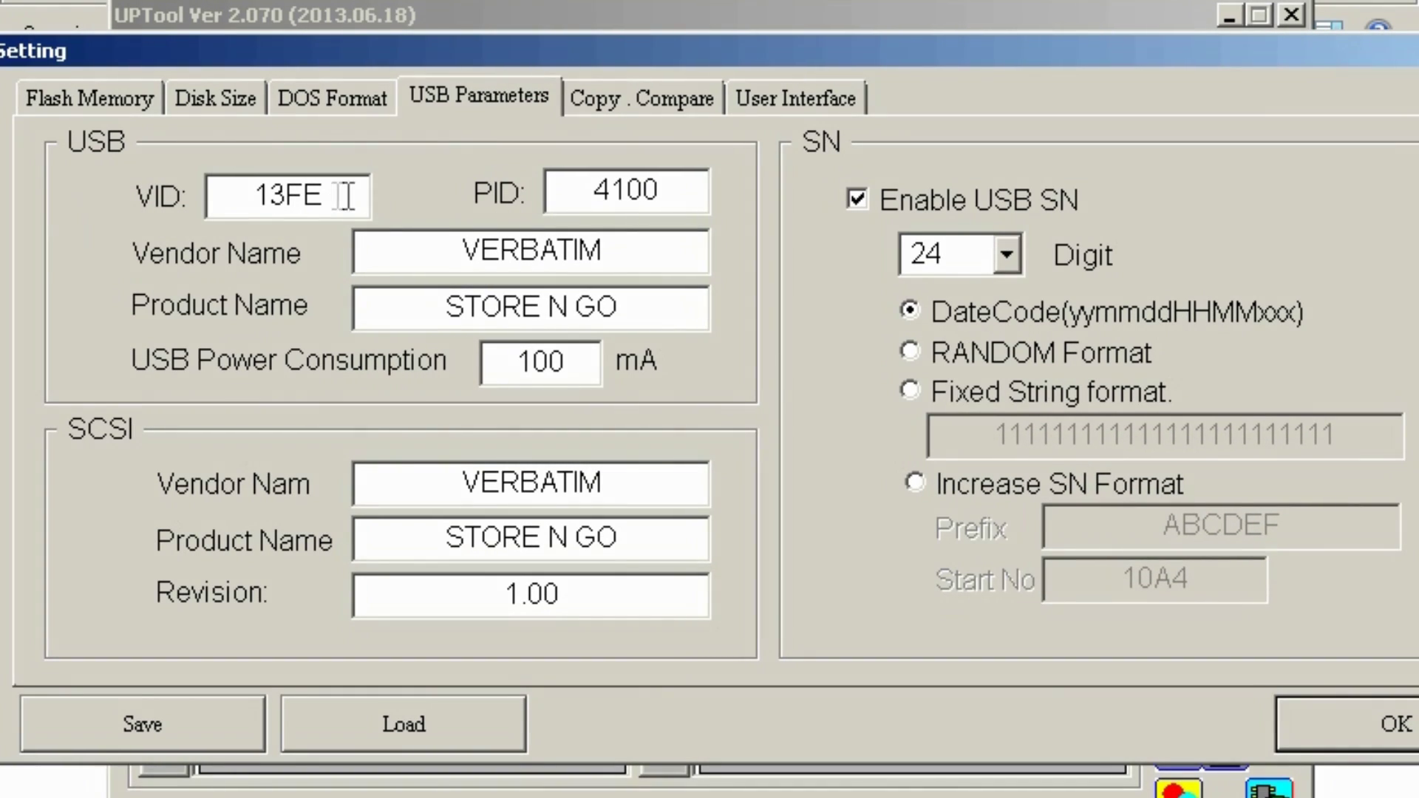
# Replace VID 13FE with 0930 and PID 4100 with 6545
pyautogui.moveTo(331, 195); pyautogui.dragTo(178, 194)
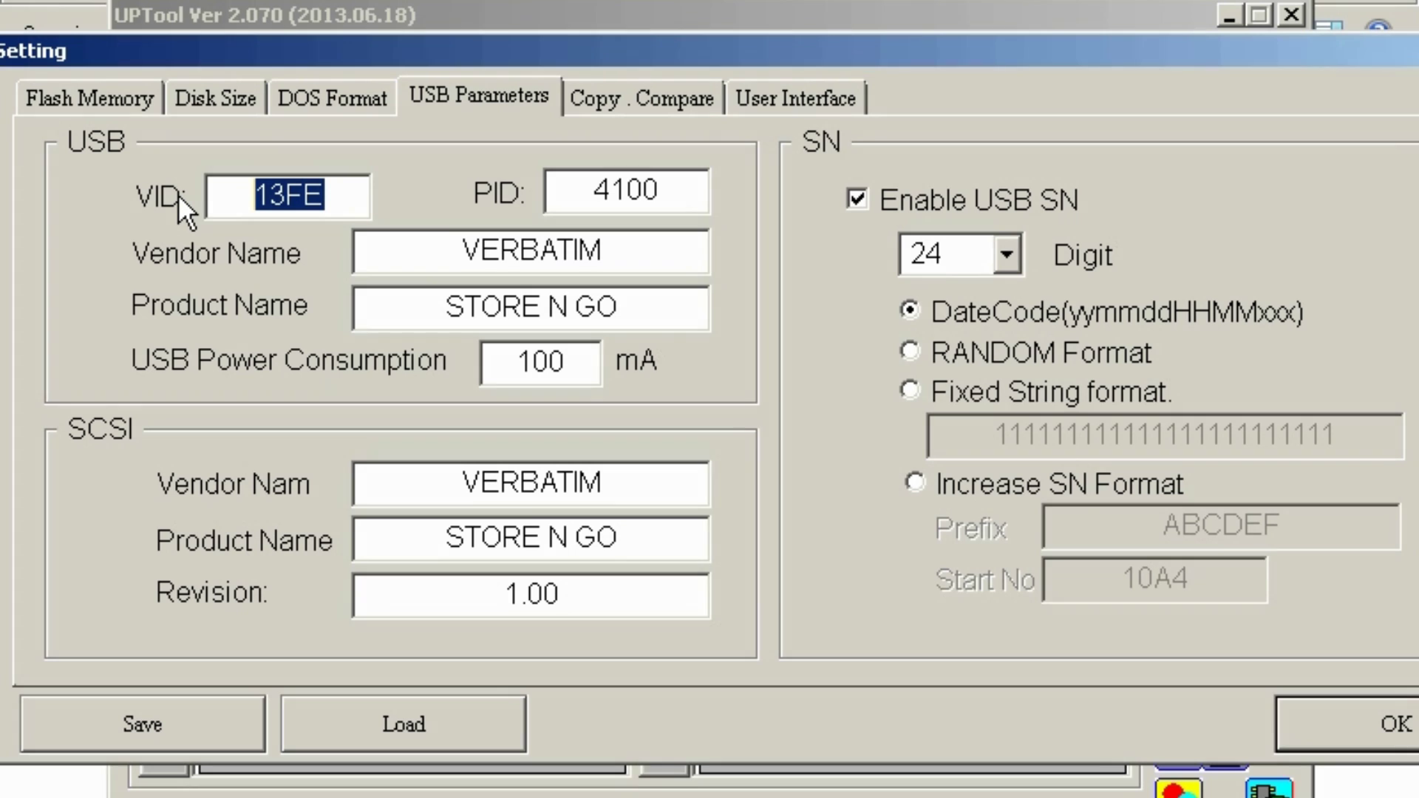
pyautogui.write('0930')
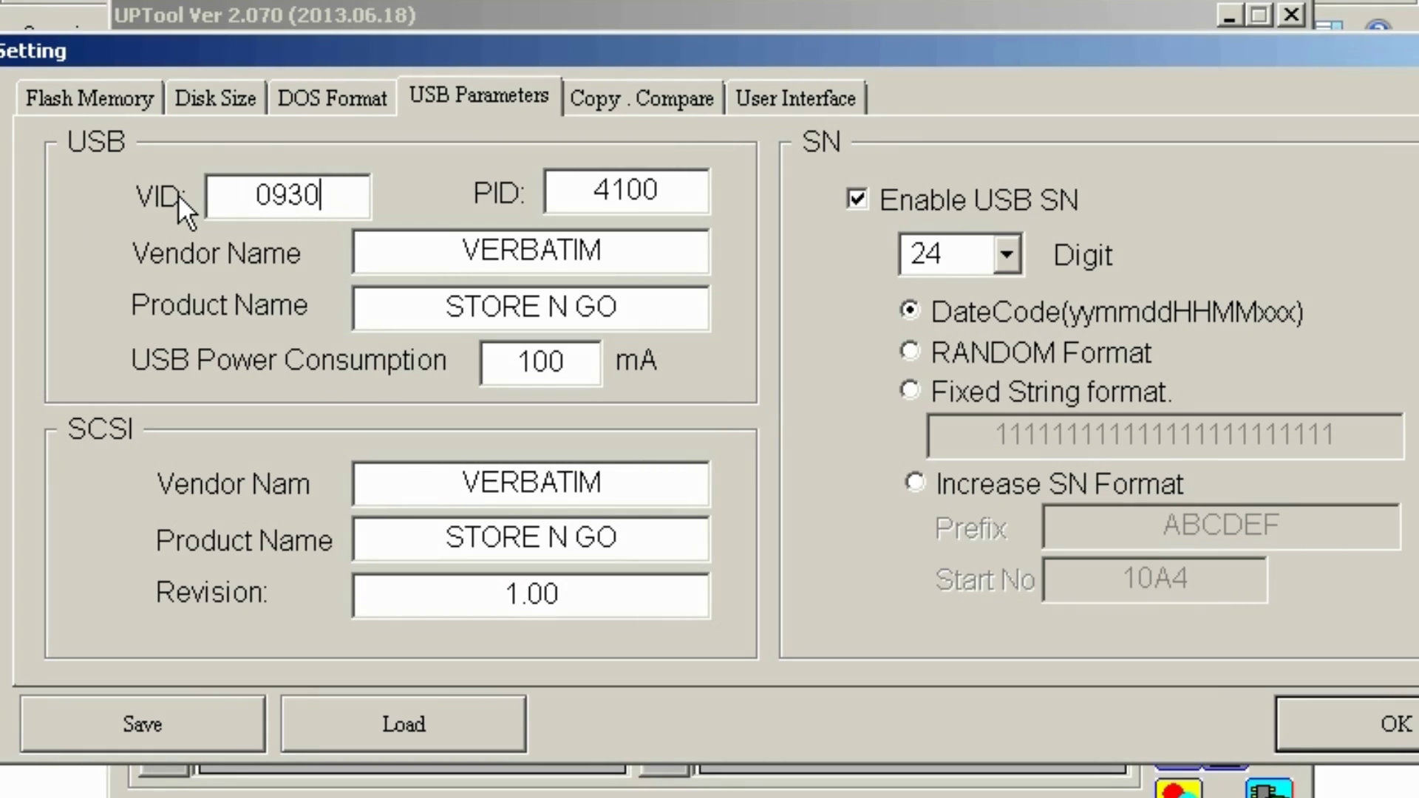
pyautogui.moveTo(691, 185); pyautogui.dragTo(522, 157)
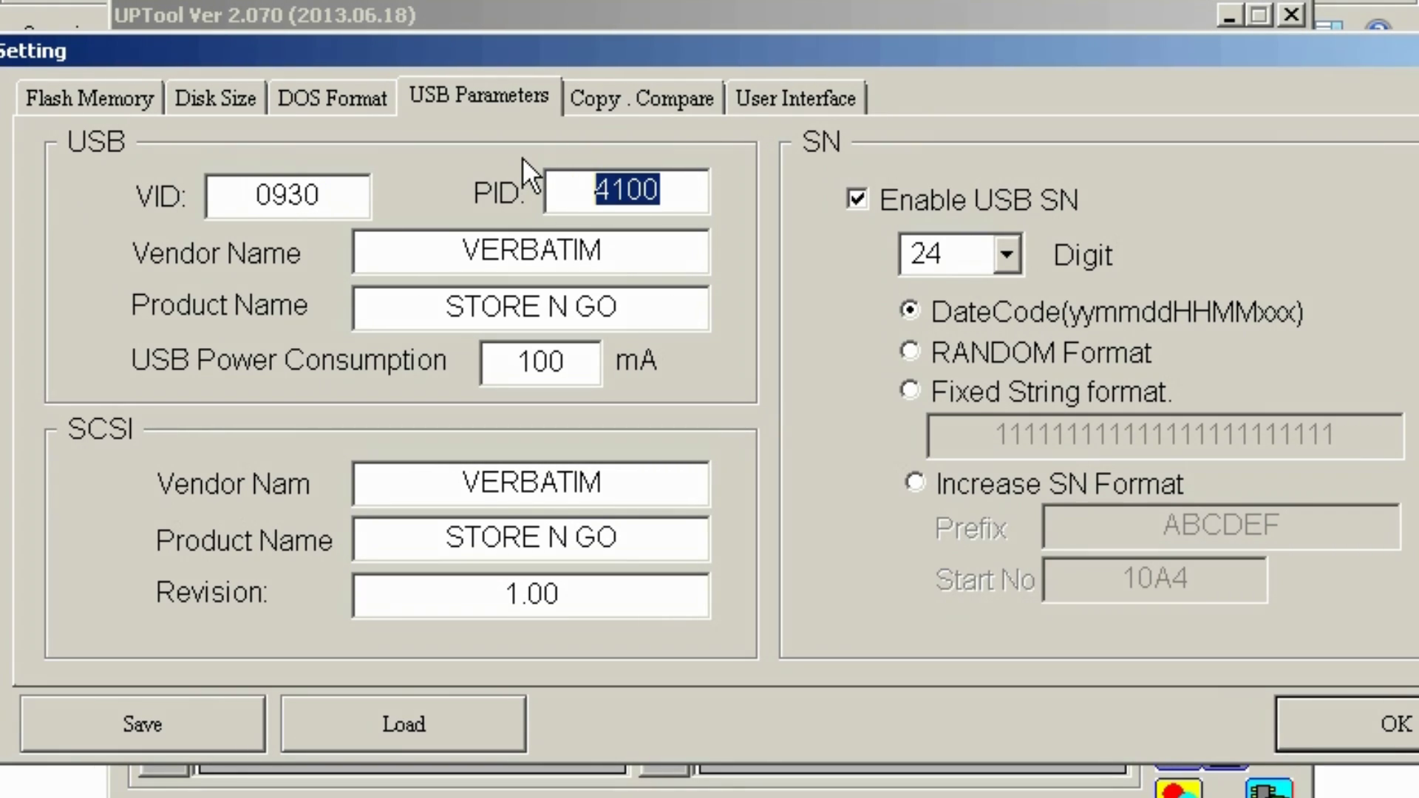
pyautogui.write('6545')
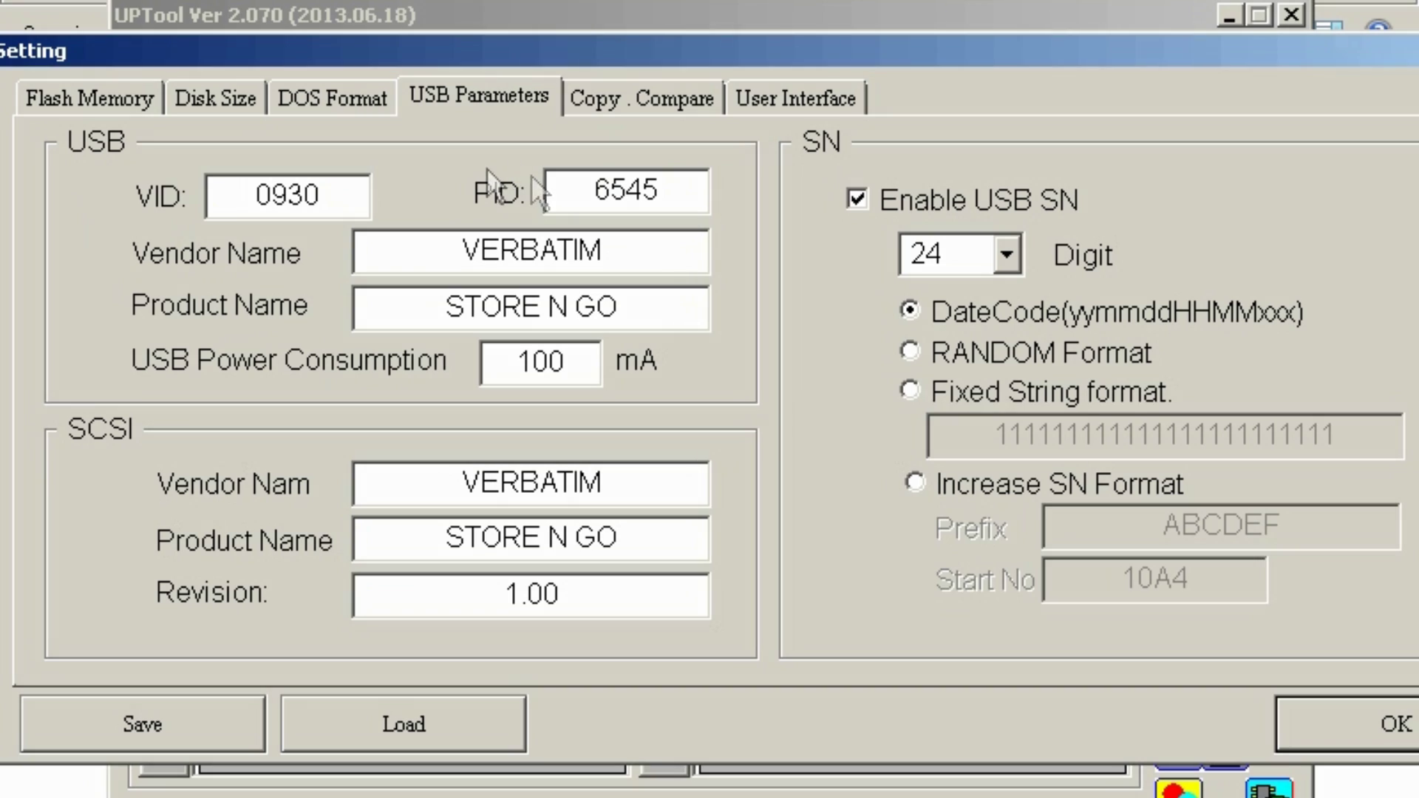
# Set the USB vendor name to Youtube and product name to Shake The Future
pyautogui.moveTo(679, 252); pyautogui.dragTo(460, 252)
pyautogui.write('yOUTUBE')
pyautogui.press('BackSpace')
pyautogui.press('BackSpace')
pyautogui.press('BackSpace')
pyautogui.press('BackSpace')
pyautogui.press('BackSpace')
pyautogui.press('BackSpace')
pyautogui.write('outube')
pyautogui.press('Tab')
pyautogui.write('Shake The Future')
# Enter Youtube and Shake The Future as SCSI vendor and product, save, and start flashing
pyautogui.press('Tab')
pyautogui.press('Tab')
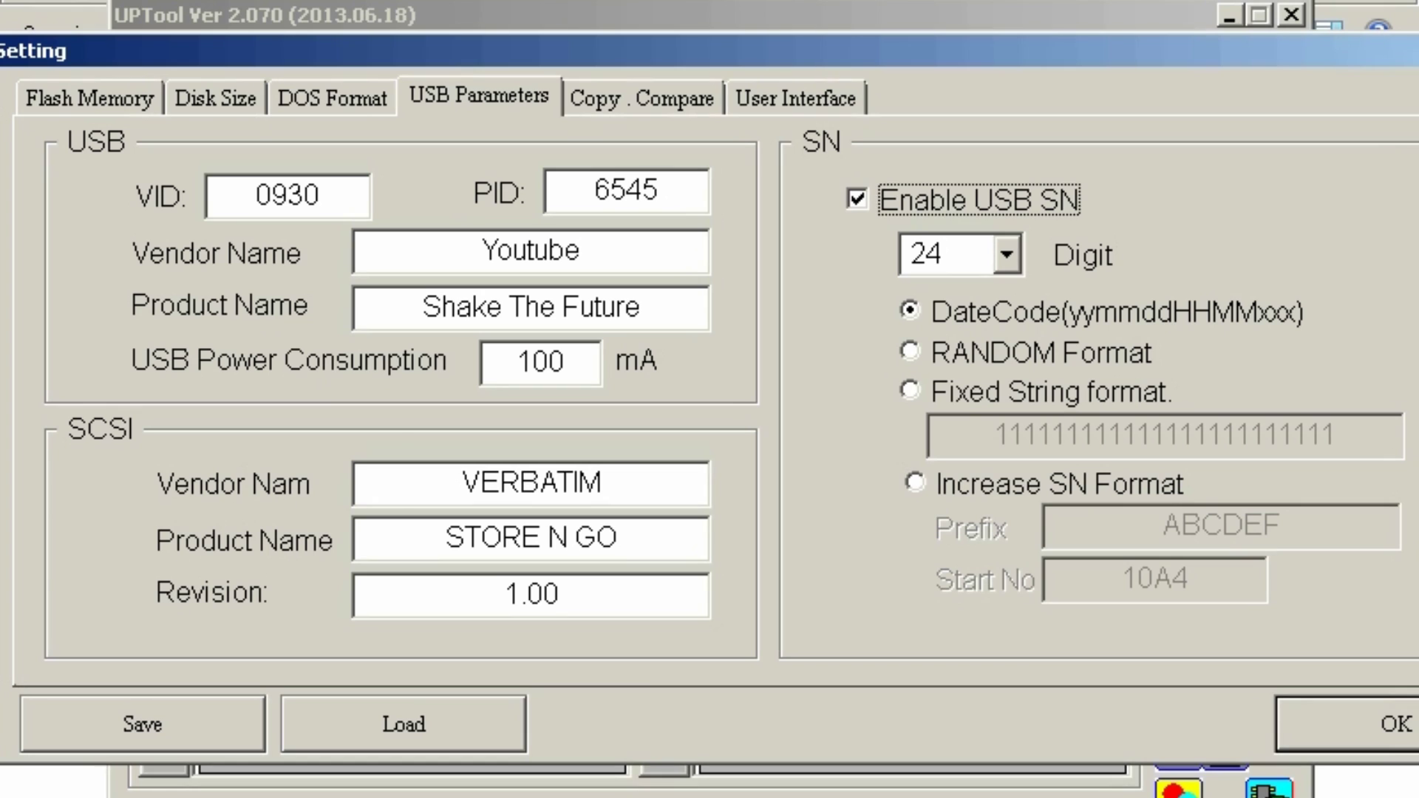
pyautogui.write('yOUTUBE')
pyautogui.press('BackSpace')
pyautogui.press('BackSpace')
pyautogui.press('BackSpace')
pyautogui.press('BackSpace')
pyautogui.press('BackSpace')
pyautogui.press('BackSpace')
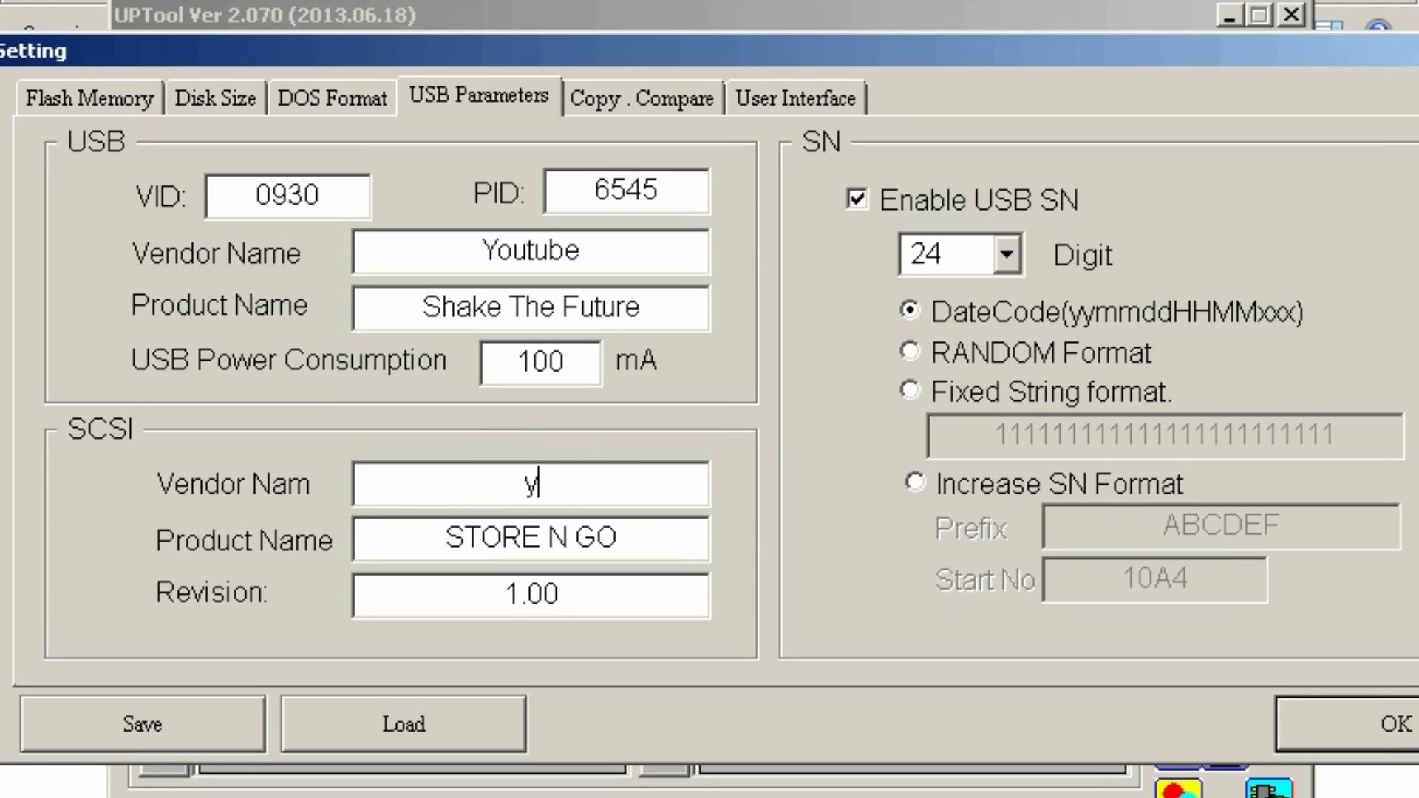
pyautogui.write('outube')
pyautogui.press('Tab')
pyautogui.write('Shake The Future')
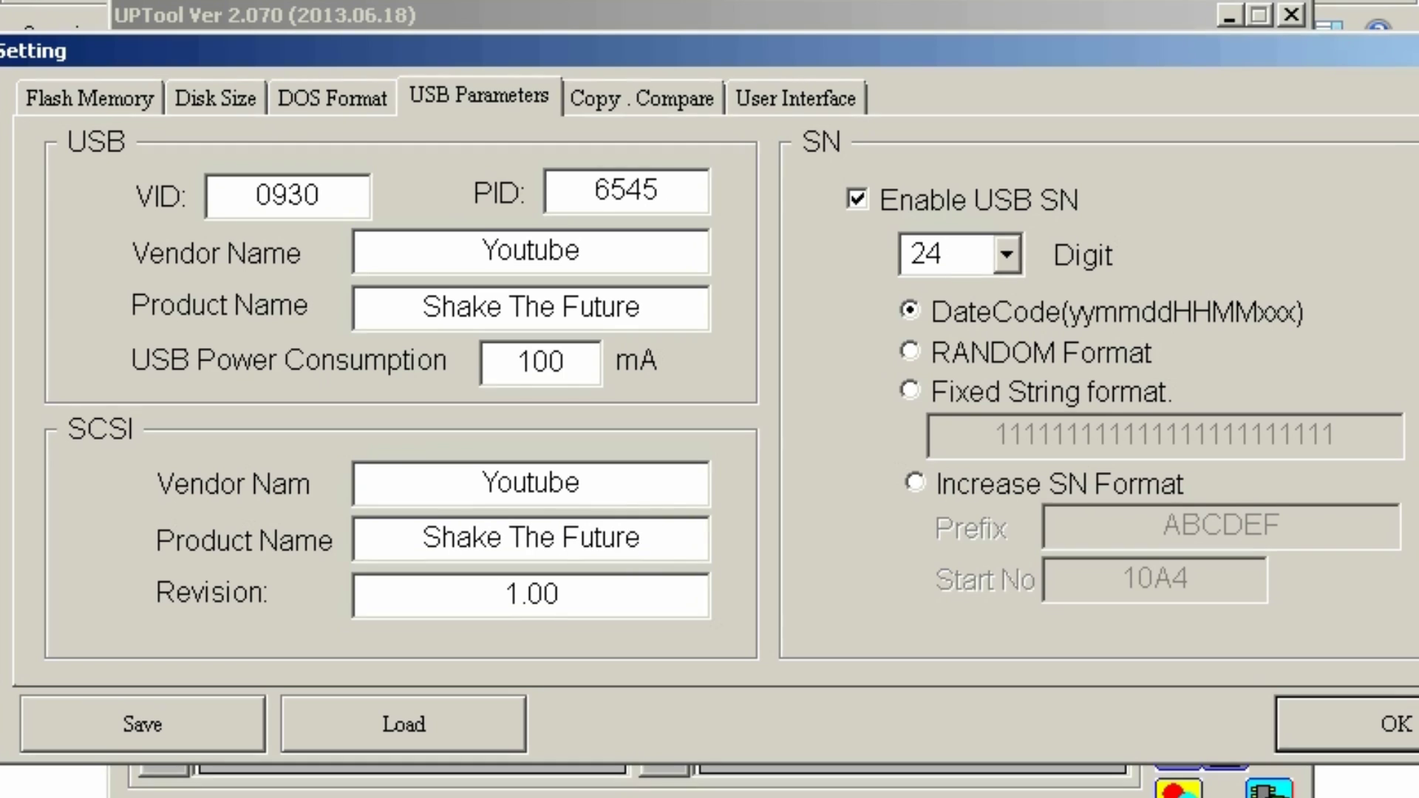
pyautogui.click(1361, 723)
pyautogui.click(1225, 388)
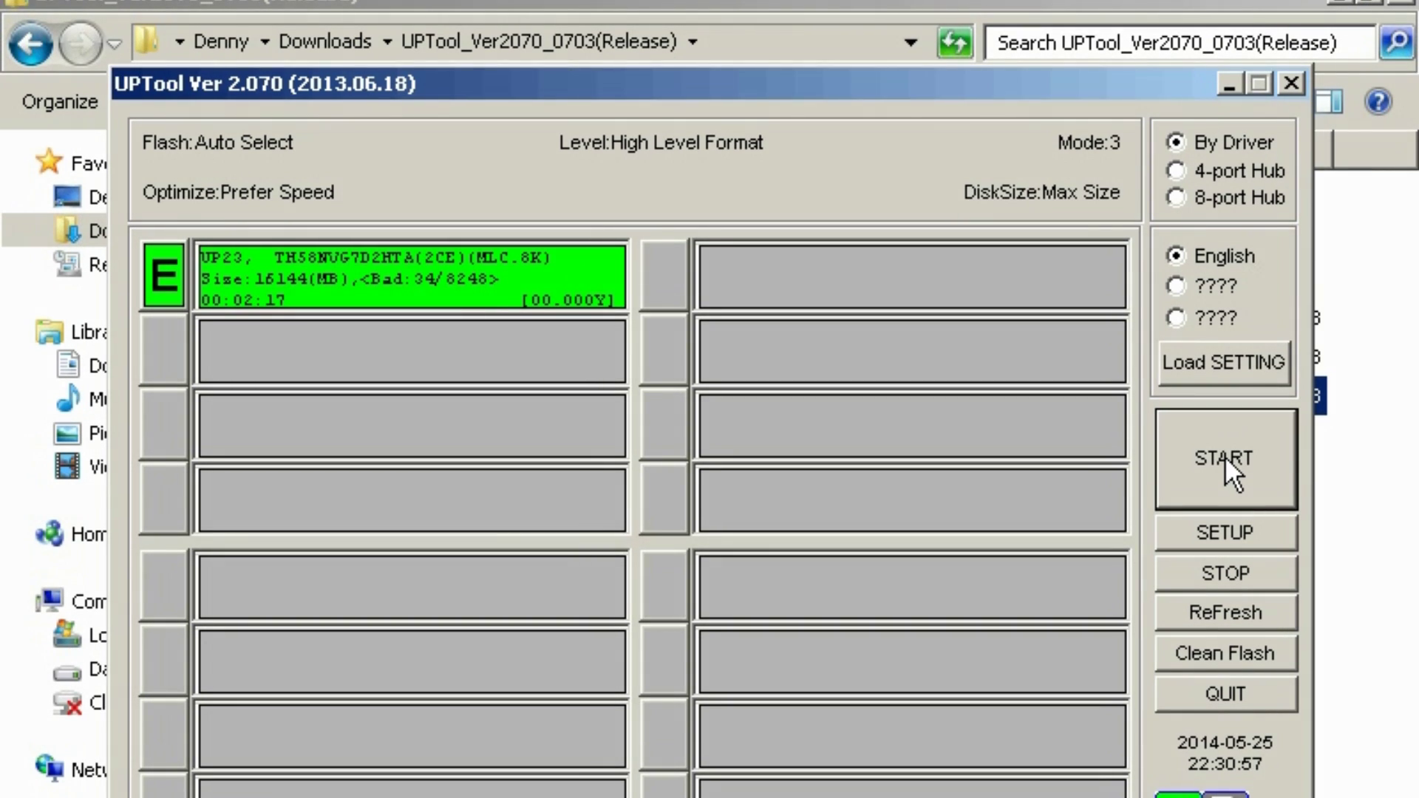
# Close UPTool after flashing finishes and clear the file selection in Explorer
pyautogui.click(1298, 82)
pyautogui.click(904, 766)
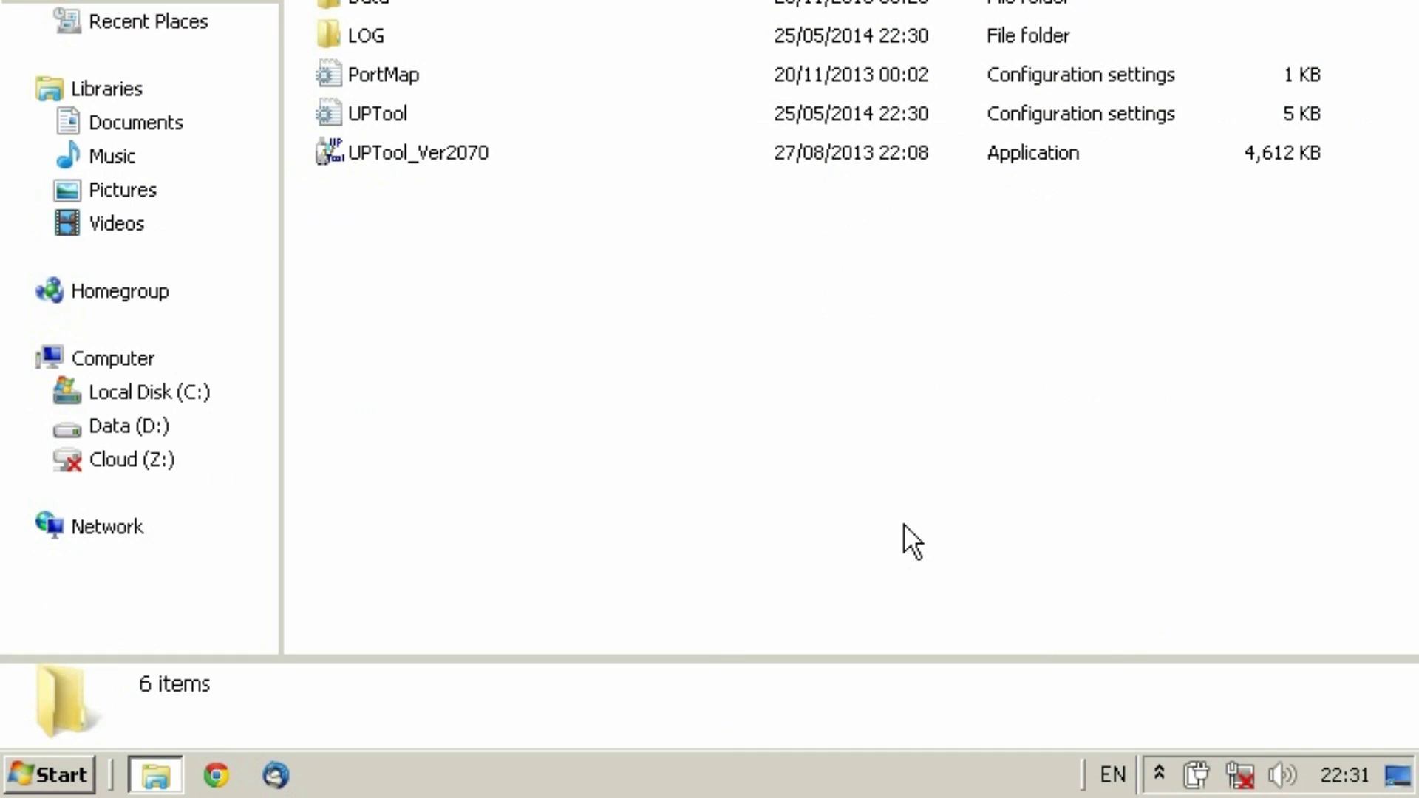